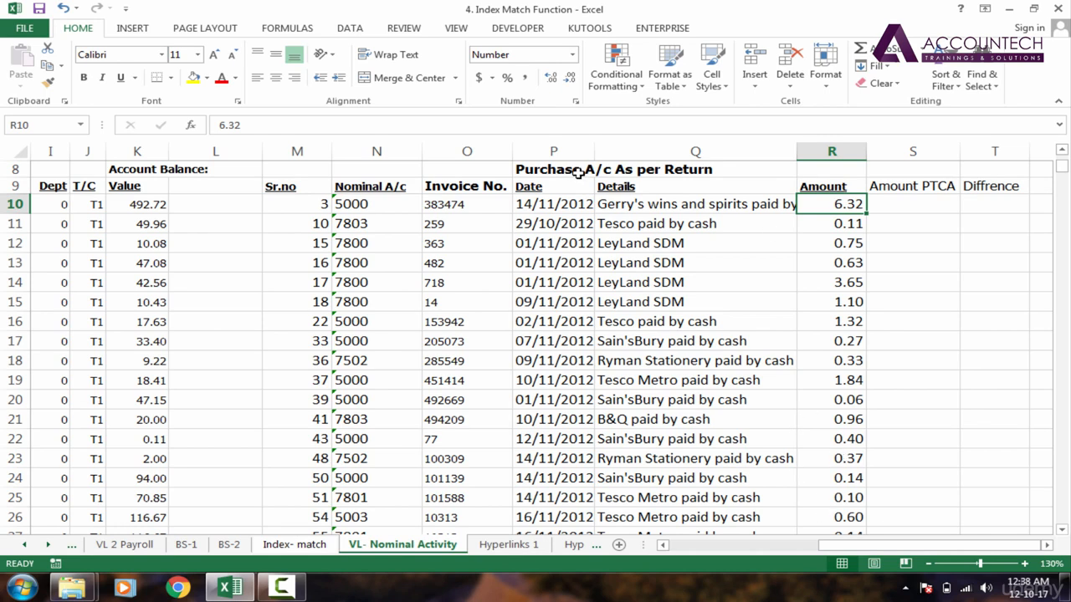
Step: In cell S10, begin a VLOOKUP formula using invoice number O10 as the lookup value
left_click_drag(577, 173, 792, 331)
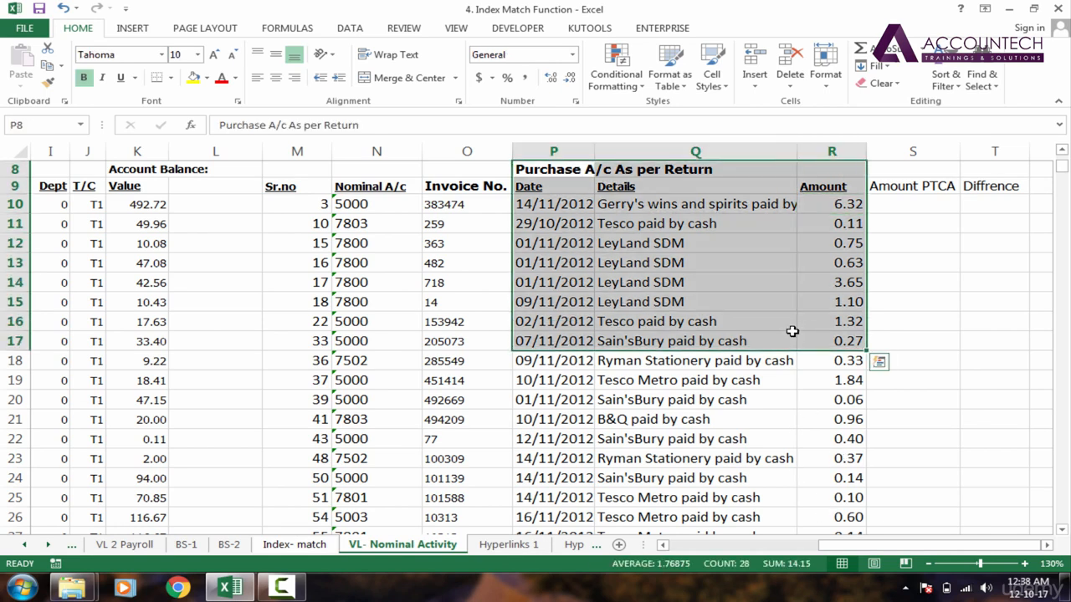
left_click(836, 209)
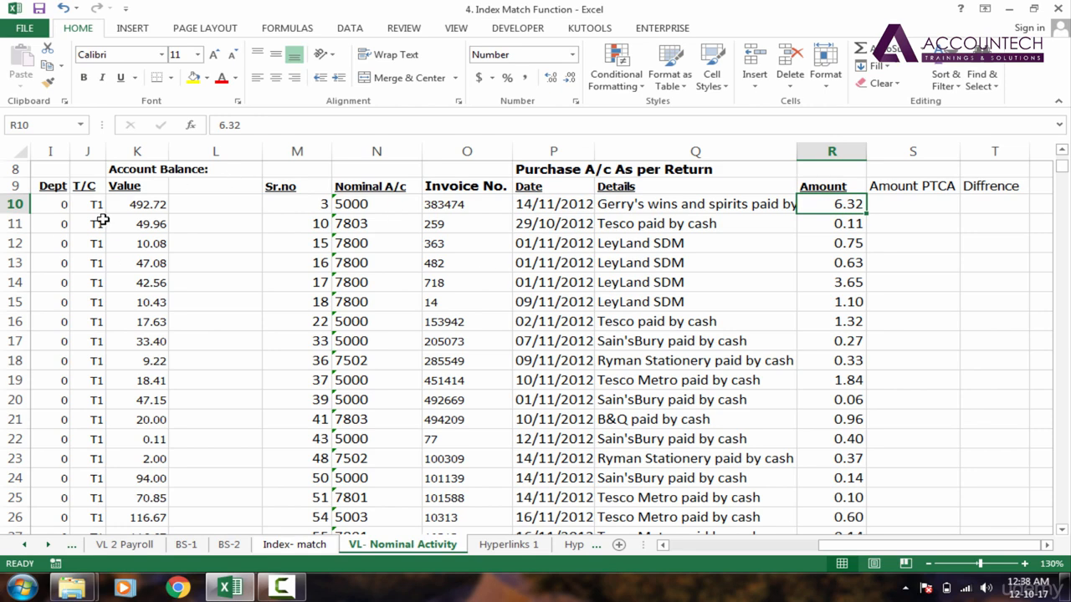
left_click(480, 209)
left_click(841, 205)
left_click(907, 201)
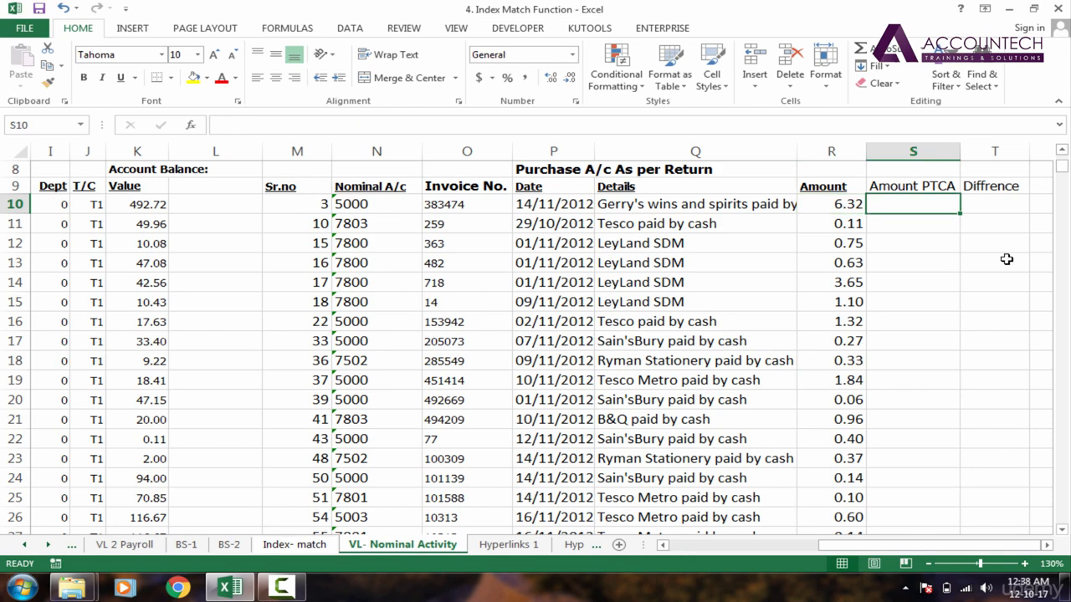
type("=vl")
key("Tab")
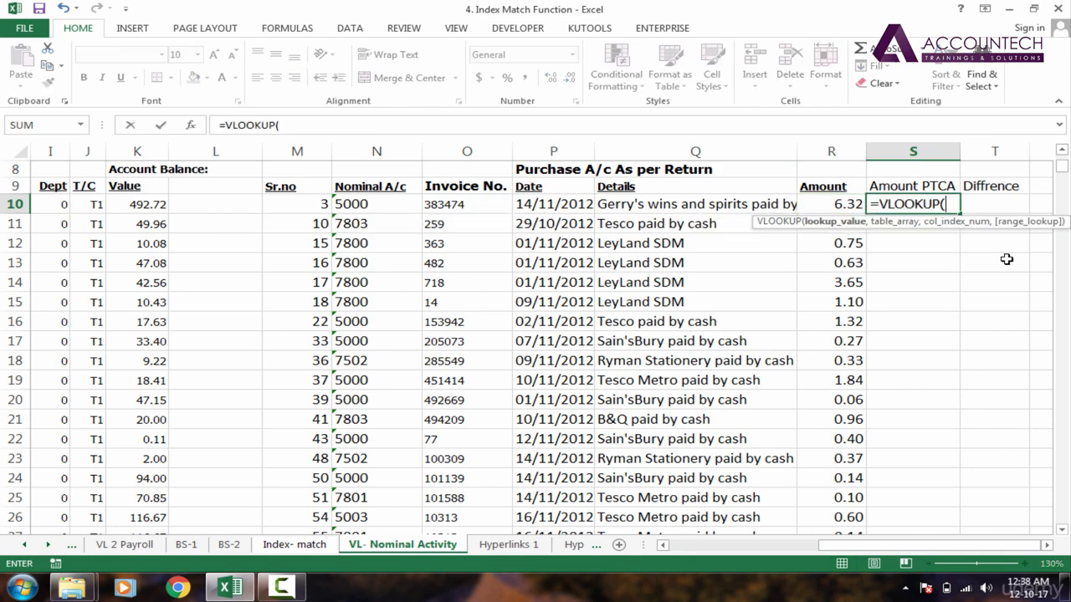
left_click(471, 204)
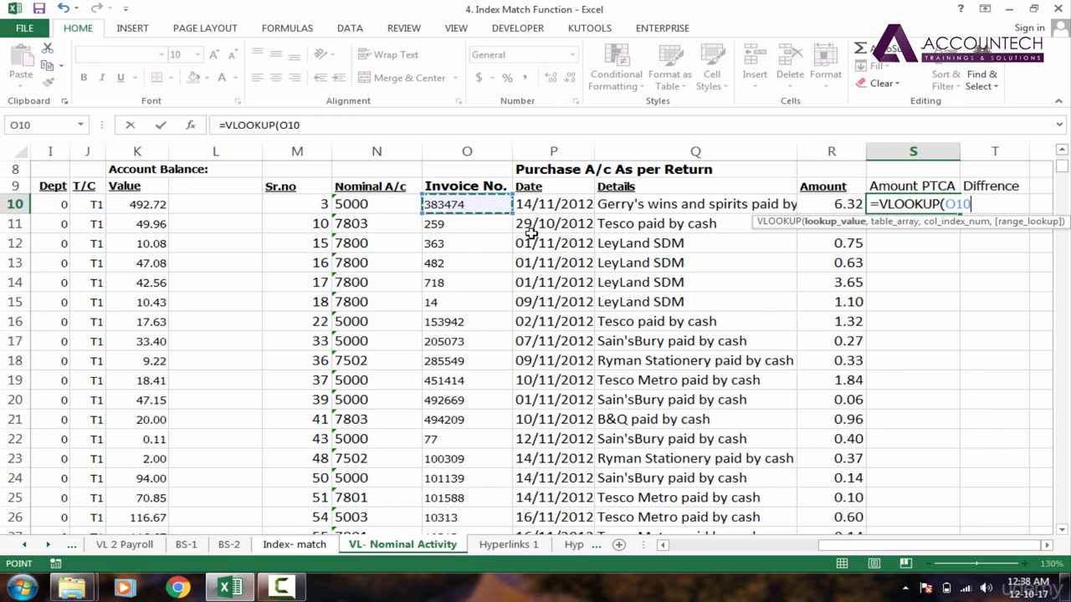
type(",")
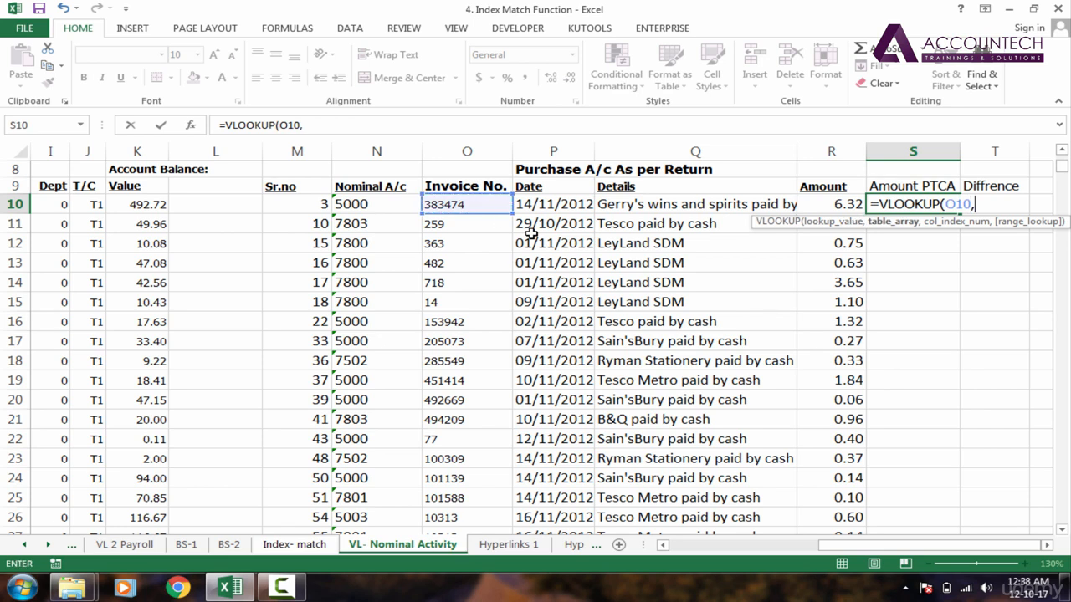
Step: Complete the VLOOKUP with columns F:K as the table array, column index 6 and 0 for exact match
left_click_drag(861, 545, 646, 529)
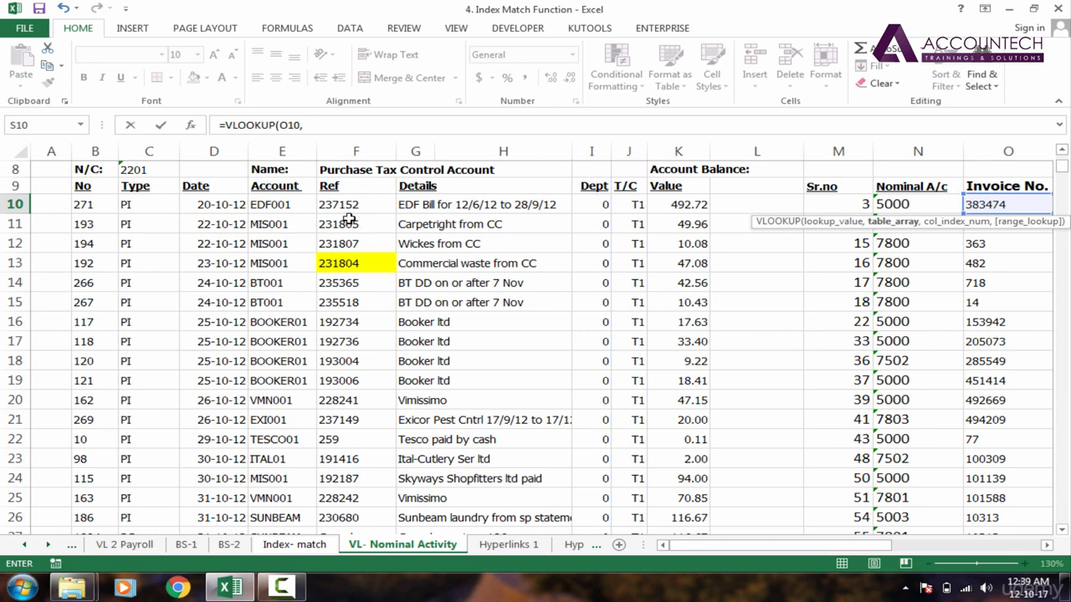
left_click(338, 189)
key("shift+Right")
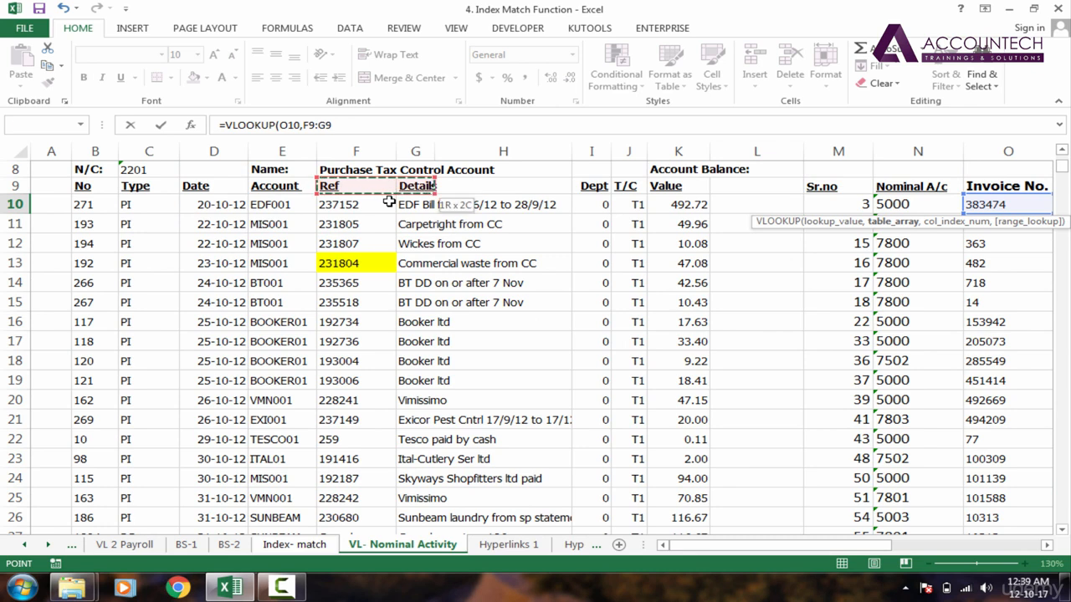
key("ctrl+shift+Down")
key("ctrl+Up")
key("ctrl+Up")
key("ctrl+Up")
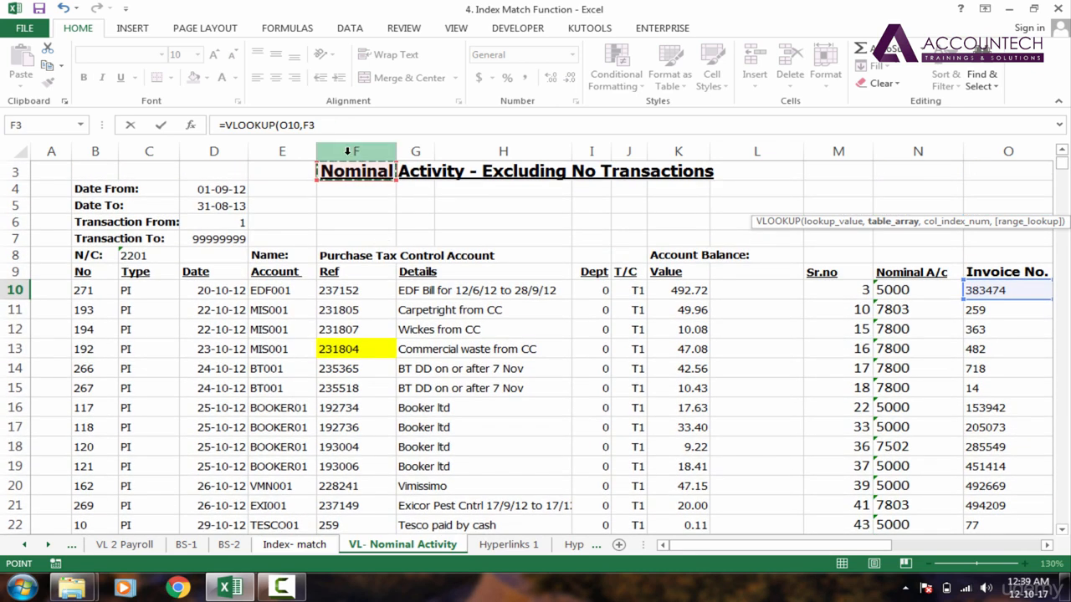
left_click_drag(343, 150, 703, 155)
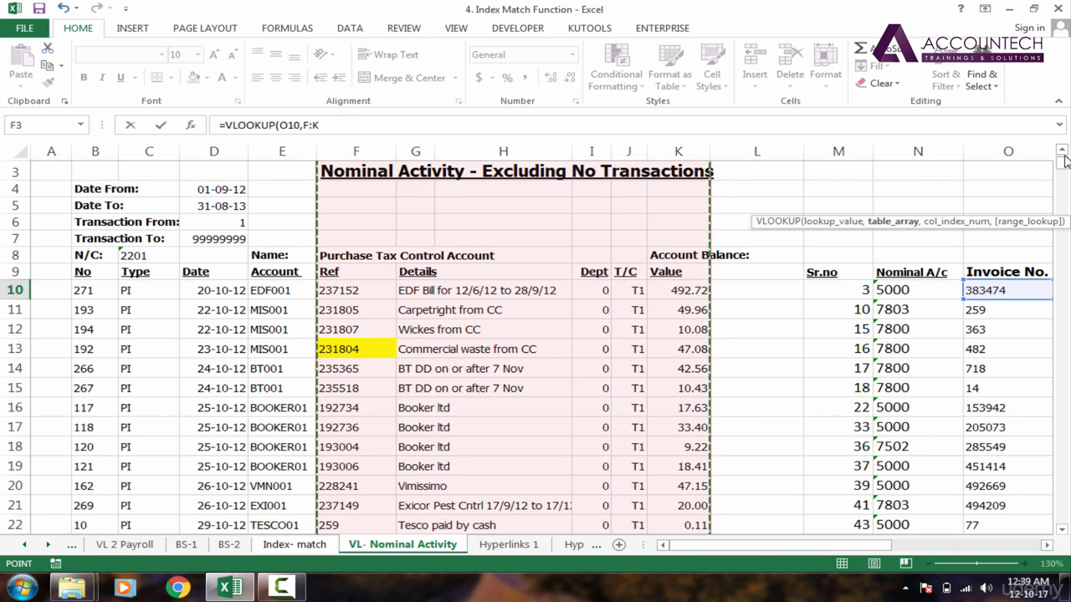
left_click(356, 149)
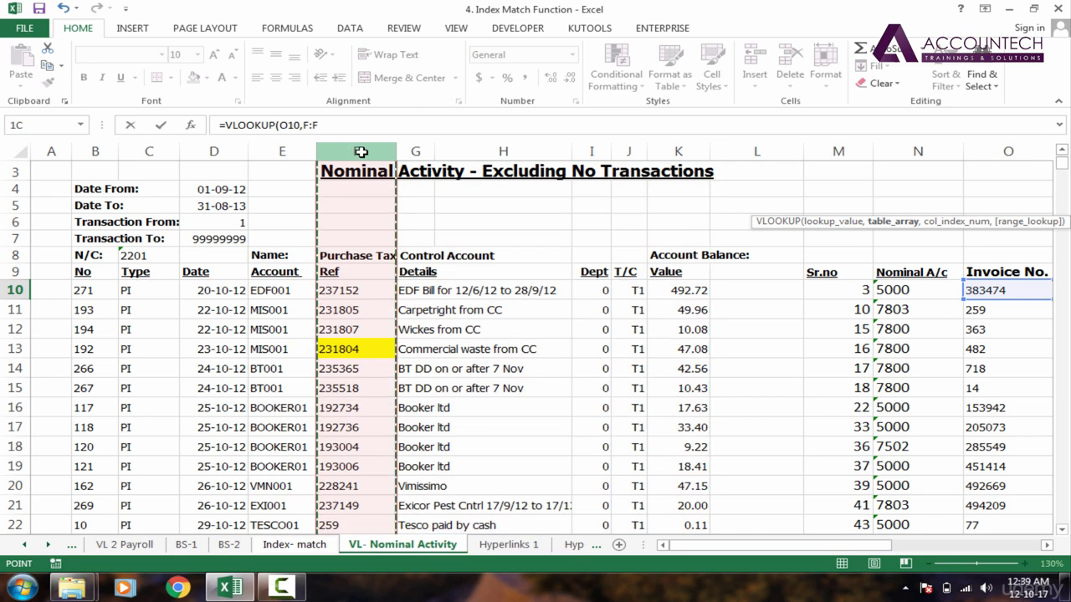
left_click_drag(358, 148, 667, 147)
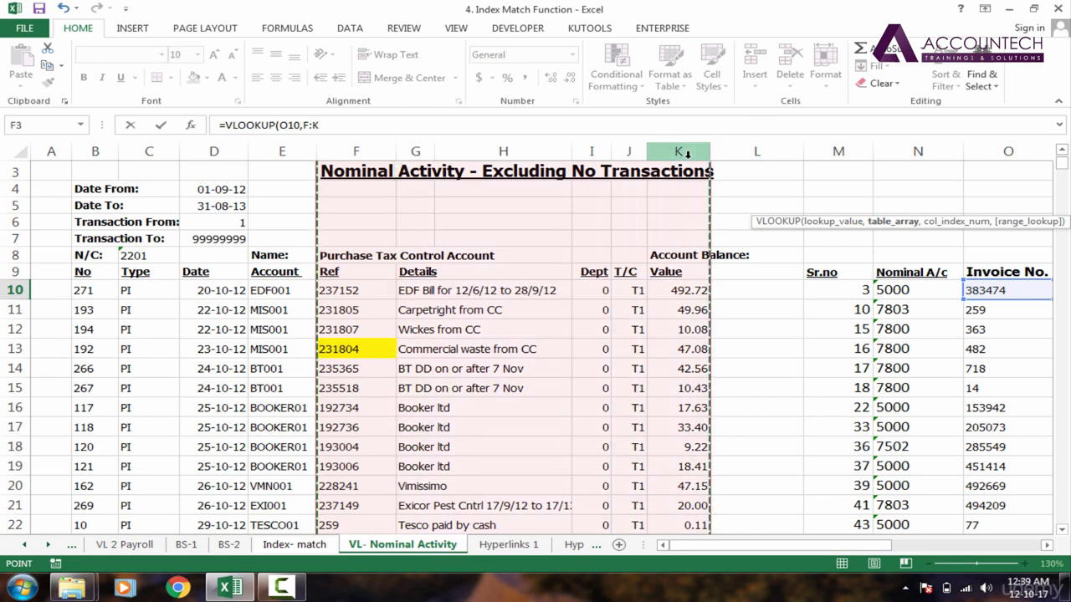
type(",")
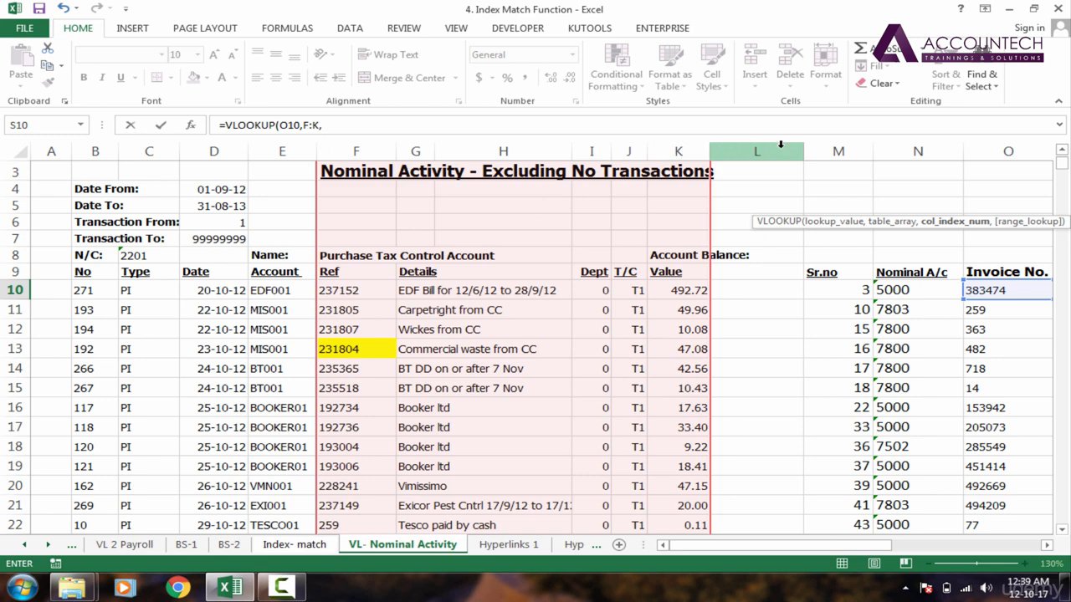
type(",")
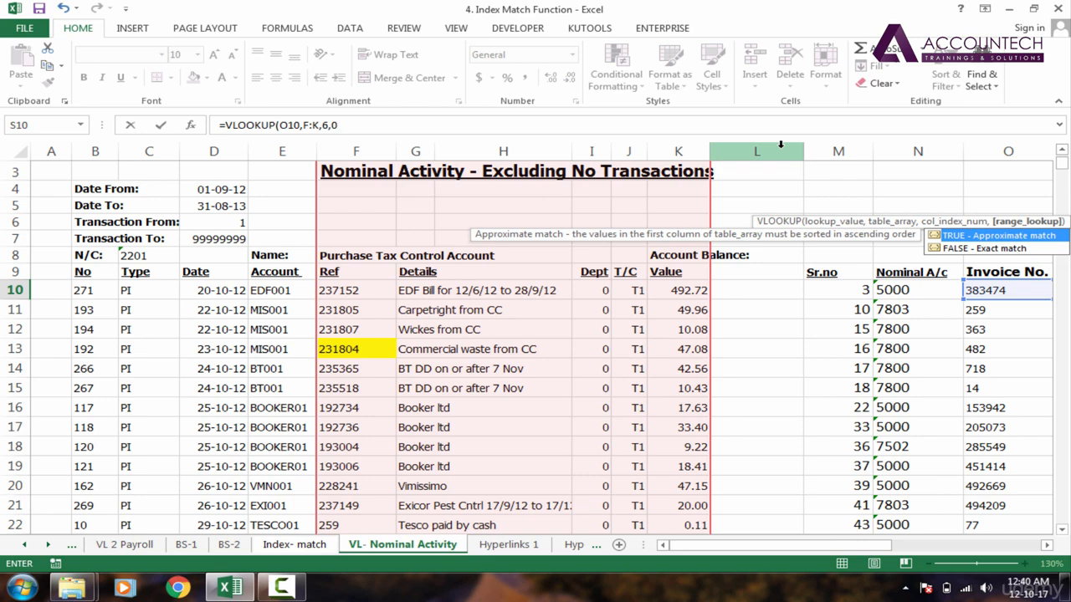
type("0")
key("Return")
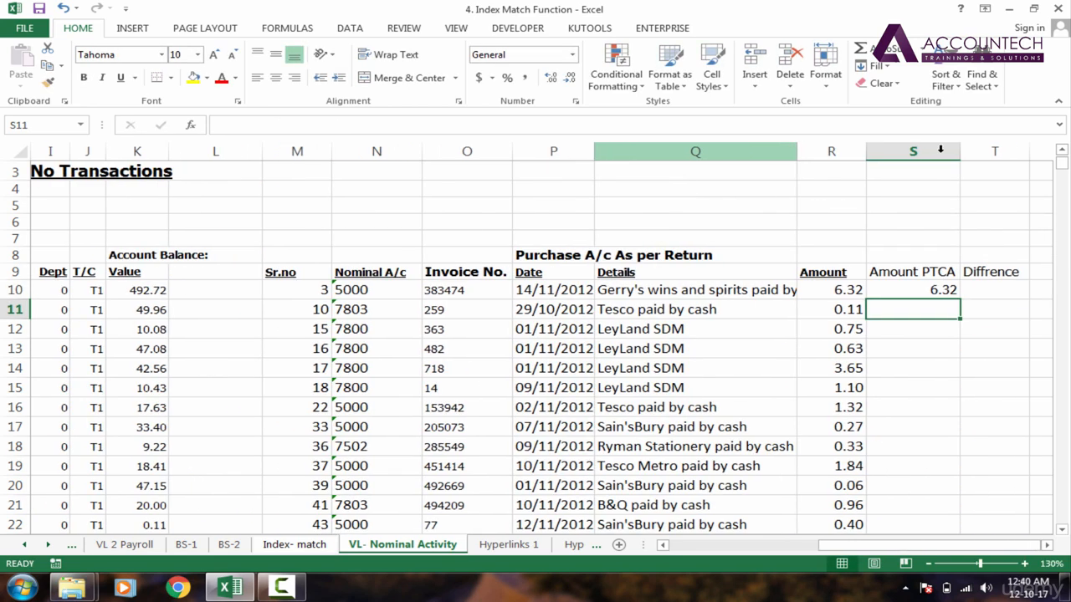
Step: Re-enter a fresh VLOOKUP formula in S10, again taking invoice number O10 as the lookup value
left_click(931, 281)
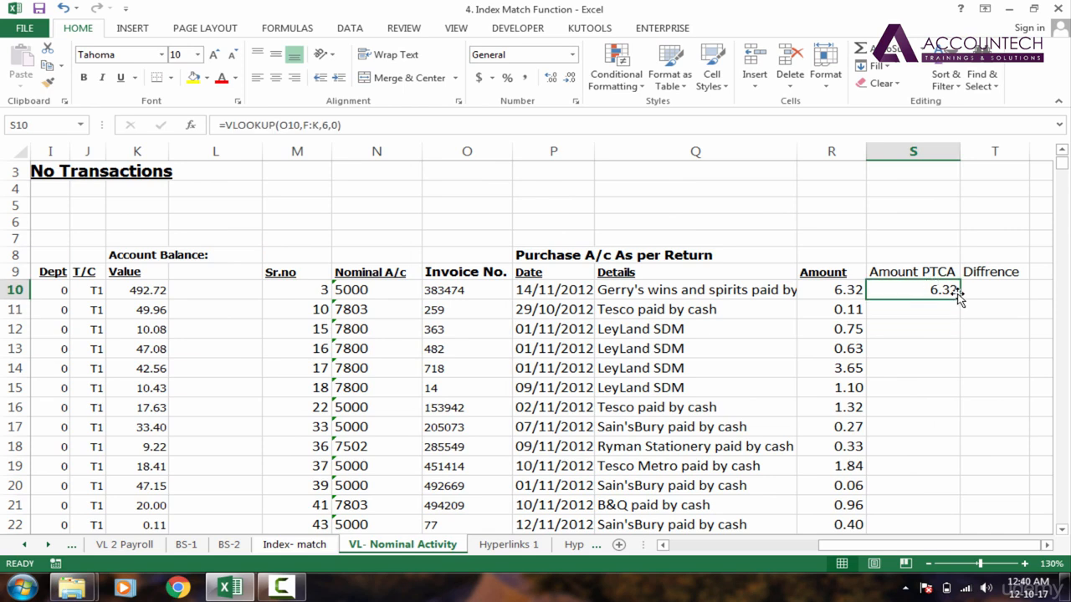
type("=vl")
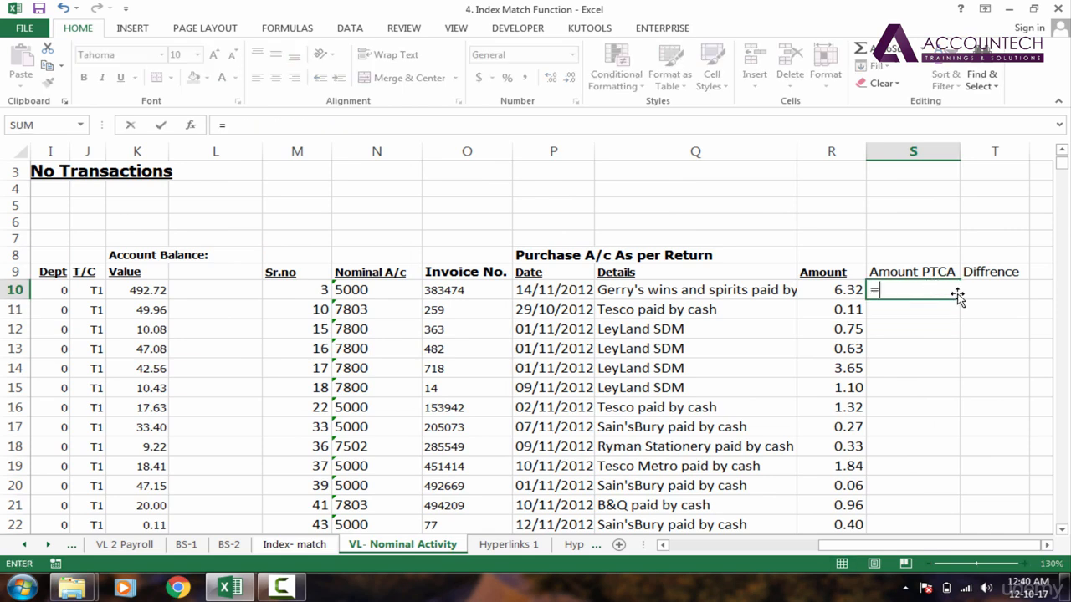
key("Tab")
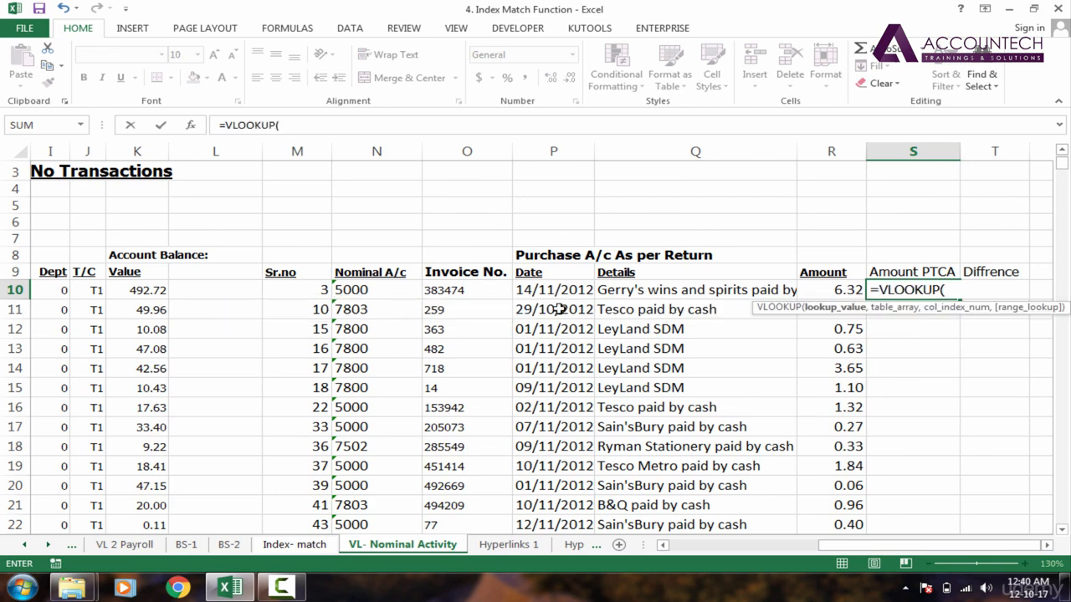
left_click(481, 291)
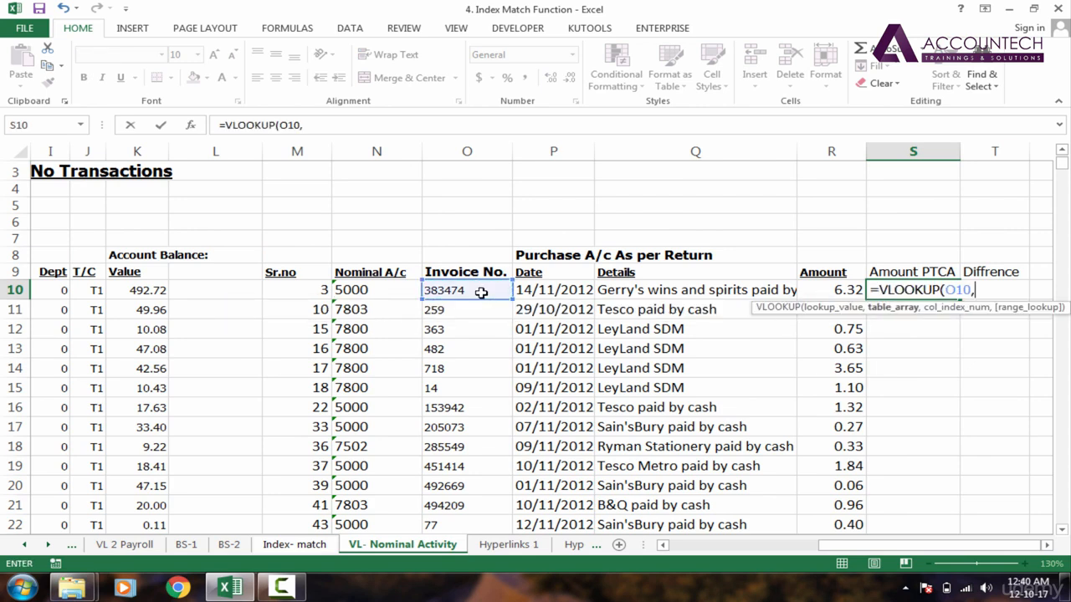
type(",")
Step: Finish the formula with table array F:K, column index 6 and 0 for an exact match
left_click_drag(837, 545, 661, 544)
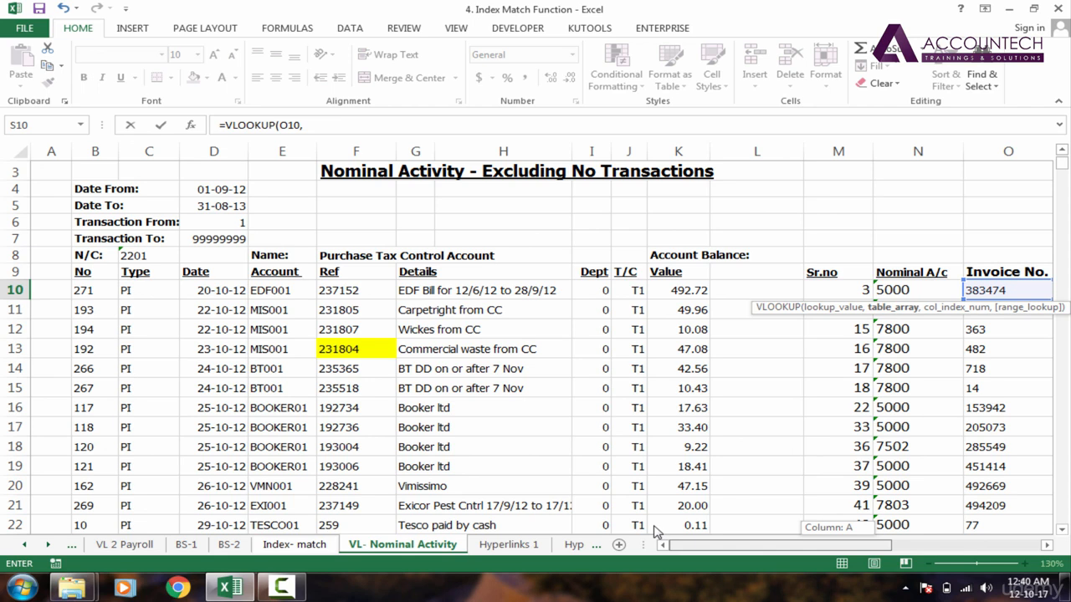
left_click_drag(346, 155, 679, 162)
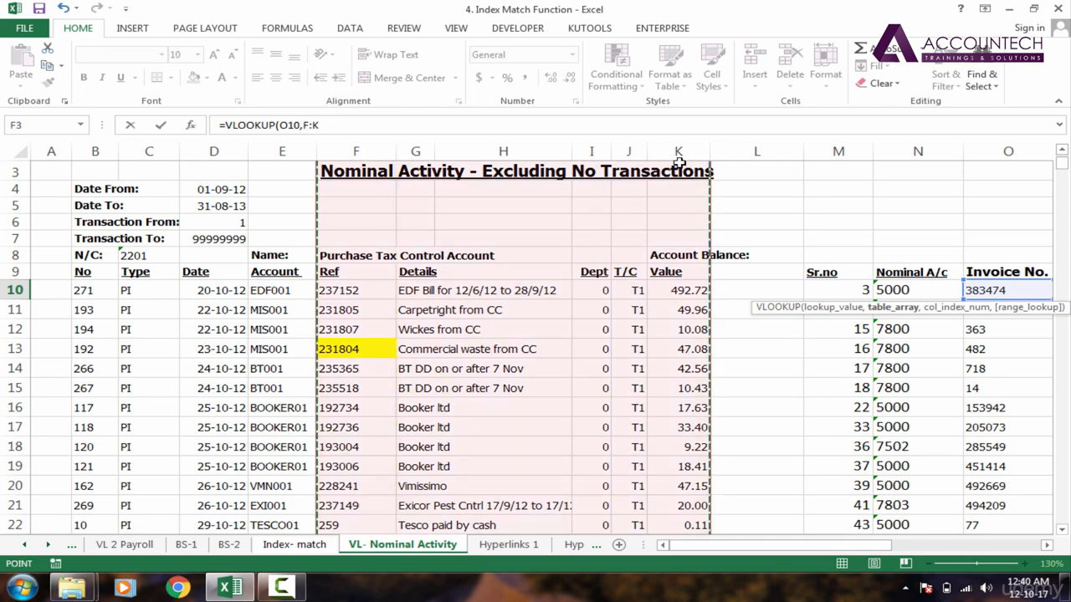
type(",")
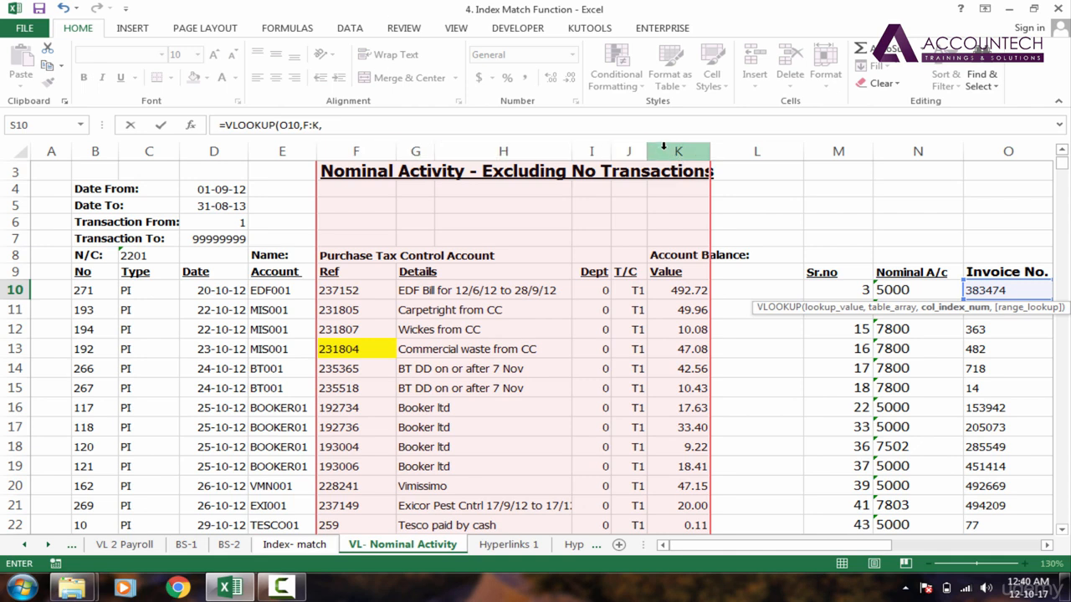
type("6,")
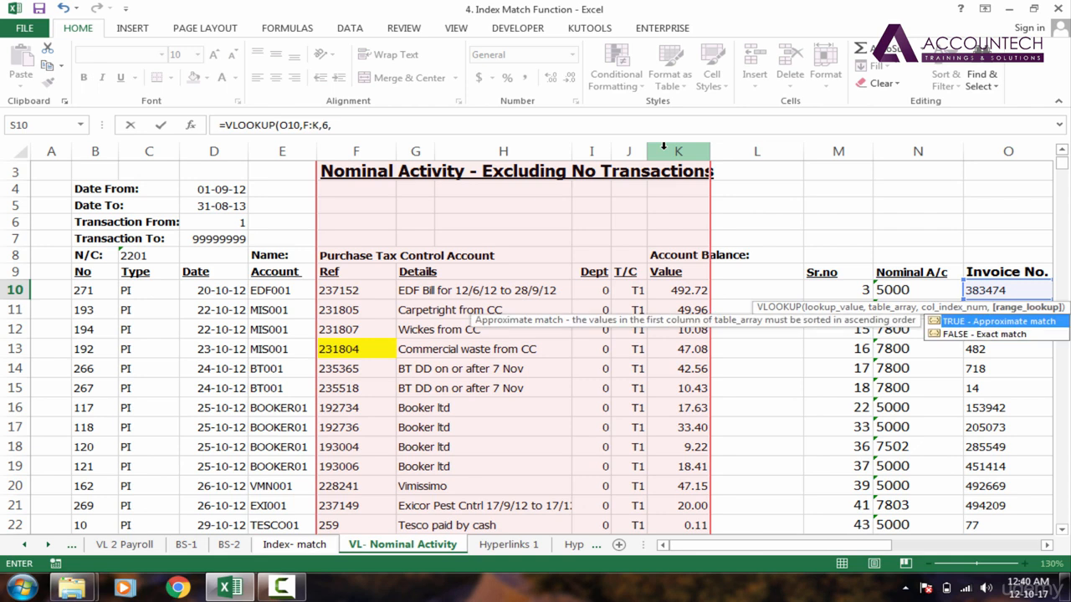
type("0")
key("Return")
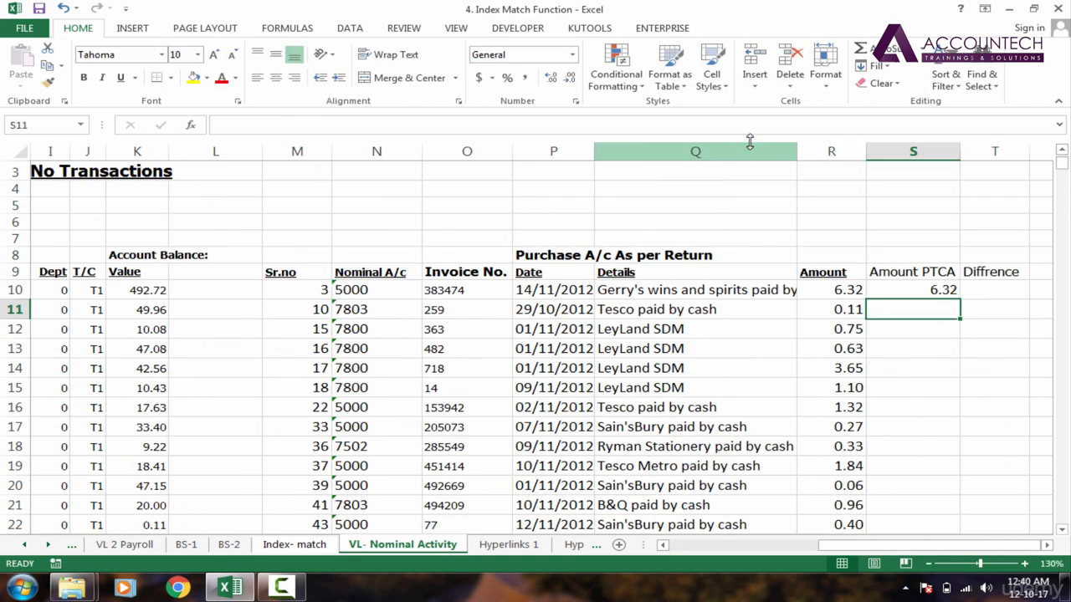
Step: Open the VLOOKUP formula in S10 for editing to review its references, then leave it
left_click(944, 289)
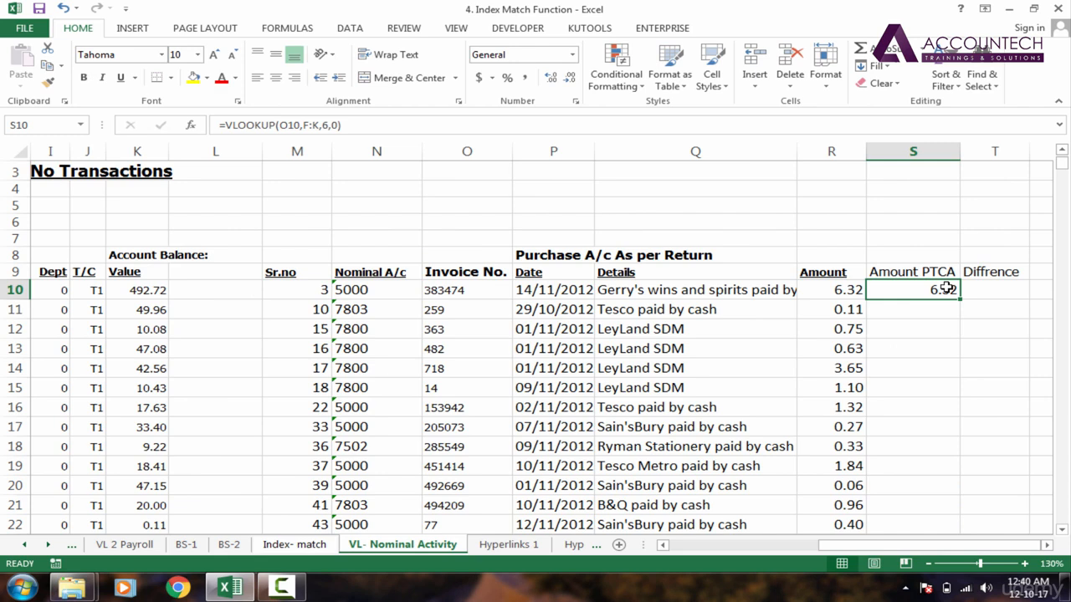
double_click(944, 289)
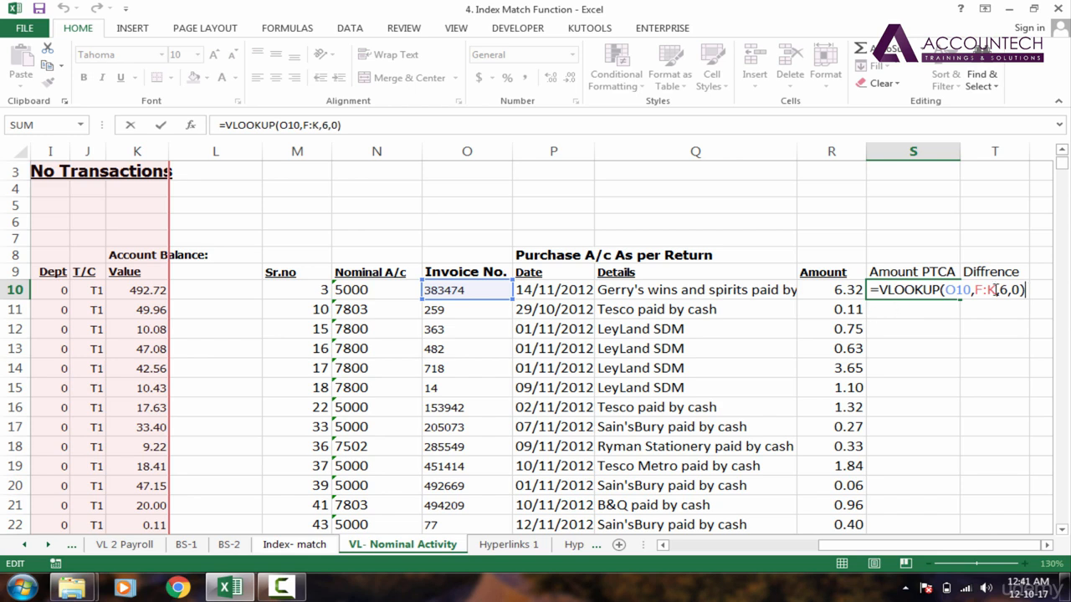
key("Return")
Step: Fill the S10 formula down the whole Amount PTCA column
left_click(954, 291)
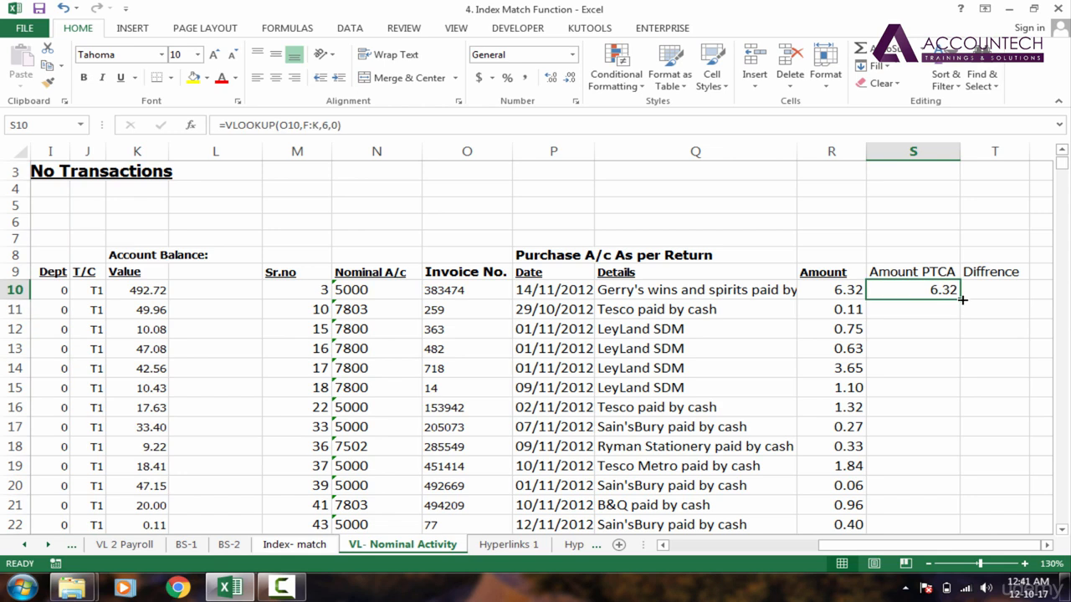
double_click(963, 299)
Step: In T10, enter a formula subtracting Amount PTCA S10 from Amount R10
left_click(986, 294)
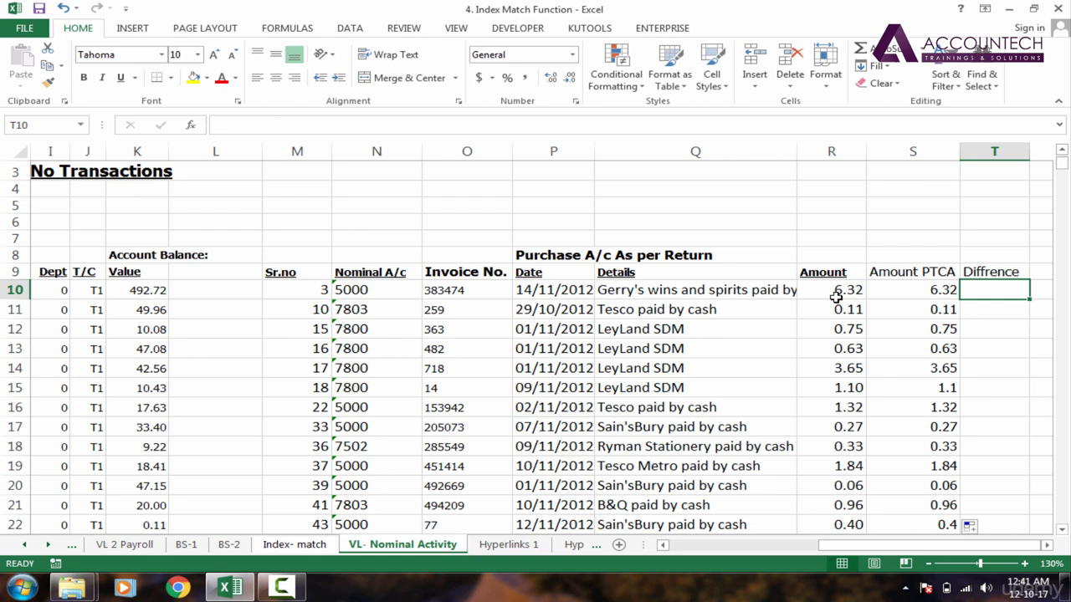
type("=")
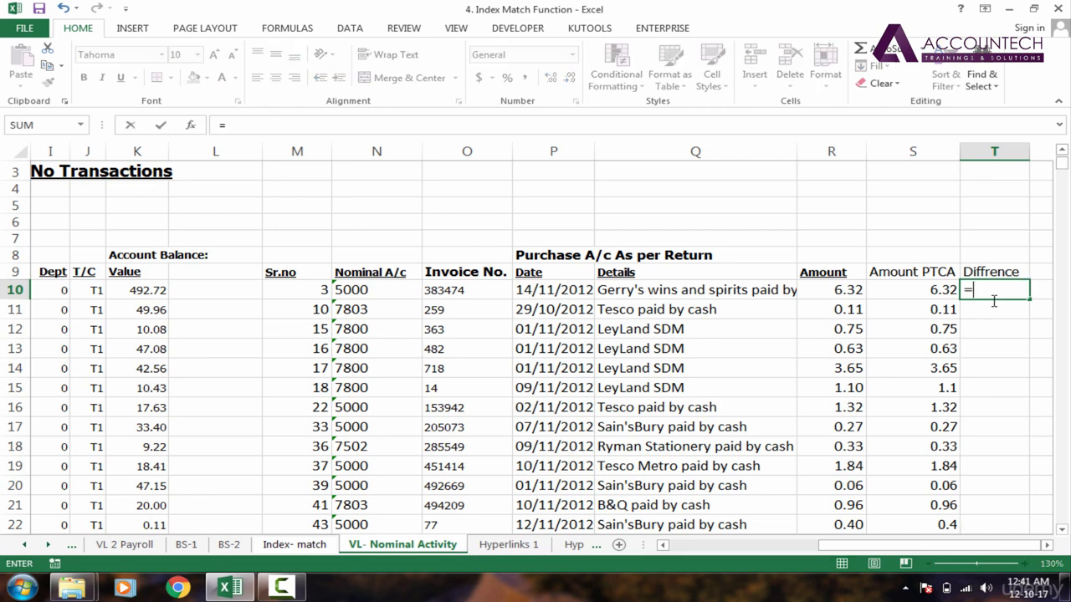
left_click(841, 292)
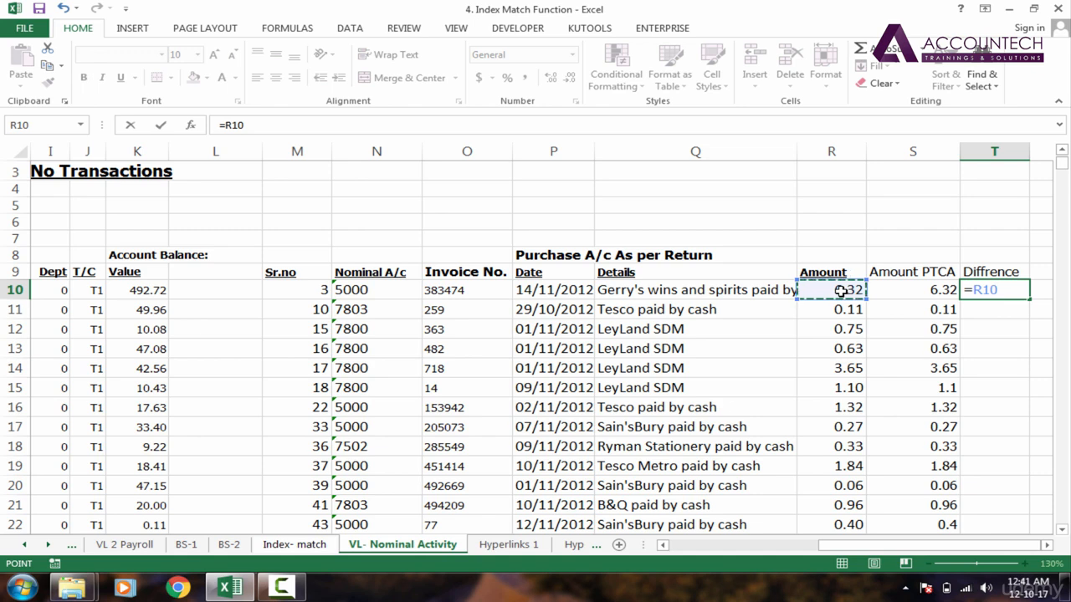
type("-")
left_click(896, 293)
key("Return")
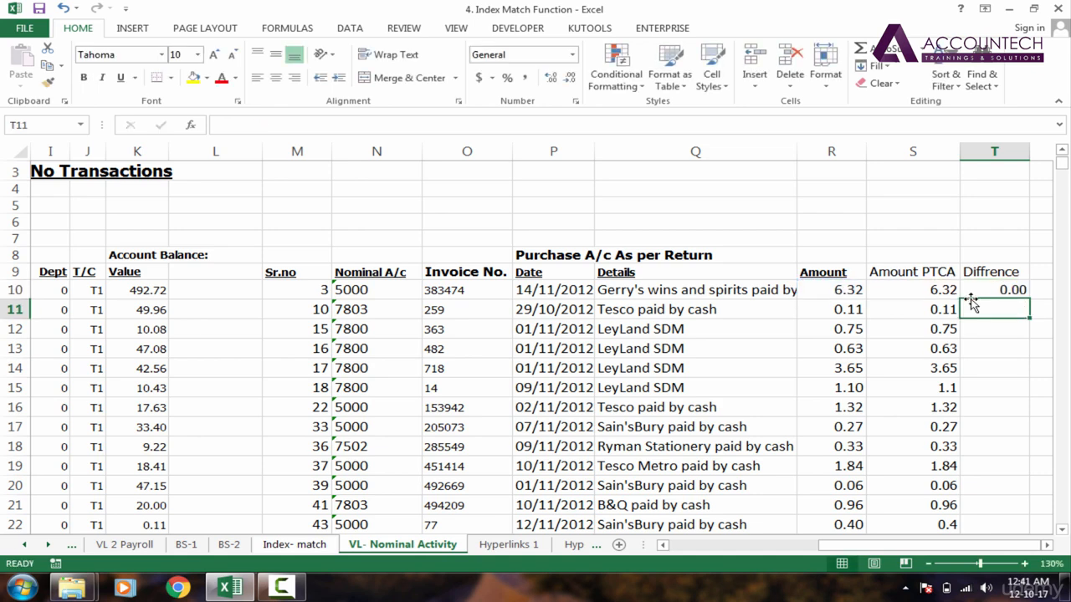
Step: Fill the difference formula down the Diffrence column and apply comma style to those cells
left_click(1018, 292)
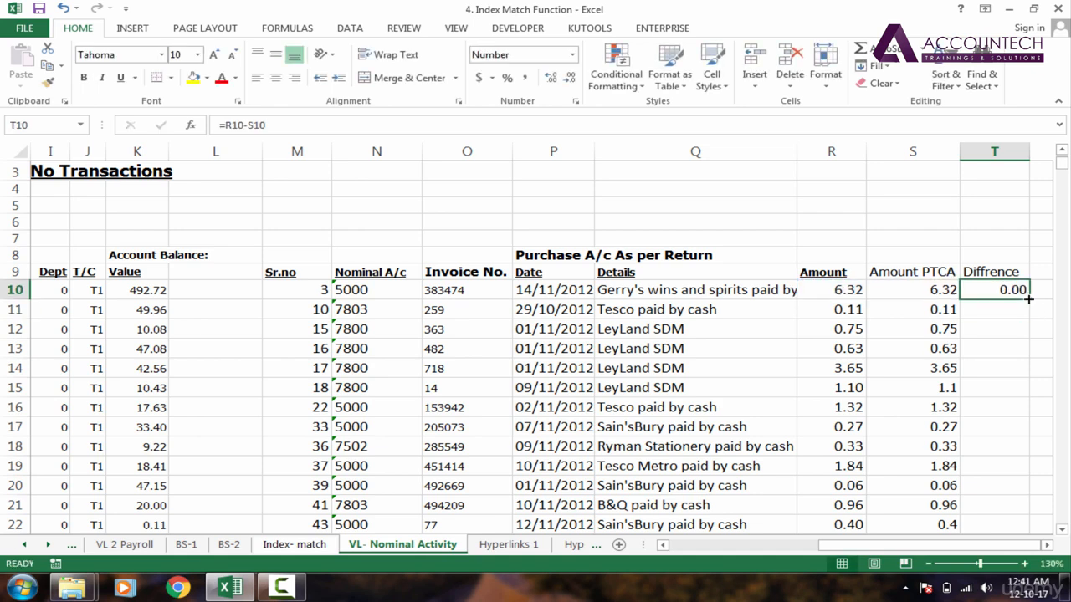
double_click(1028, 299)
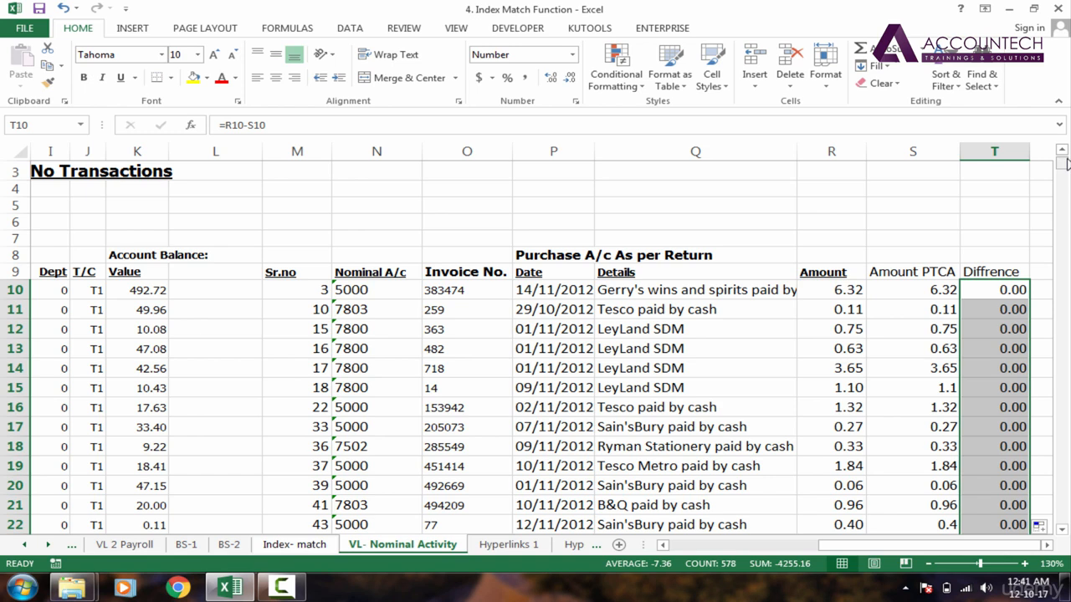
mouse_move(1067, 162)
left_mouse_down()
mouse_move(1052, 535)
mouse_move(1062, 163)
left_mouse_up()
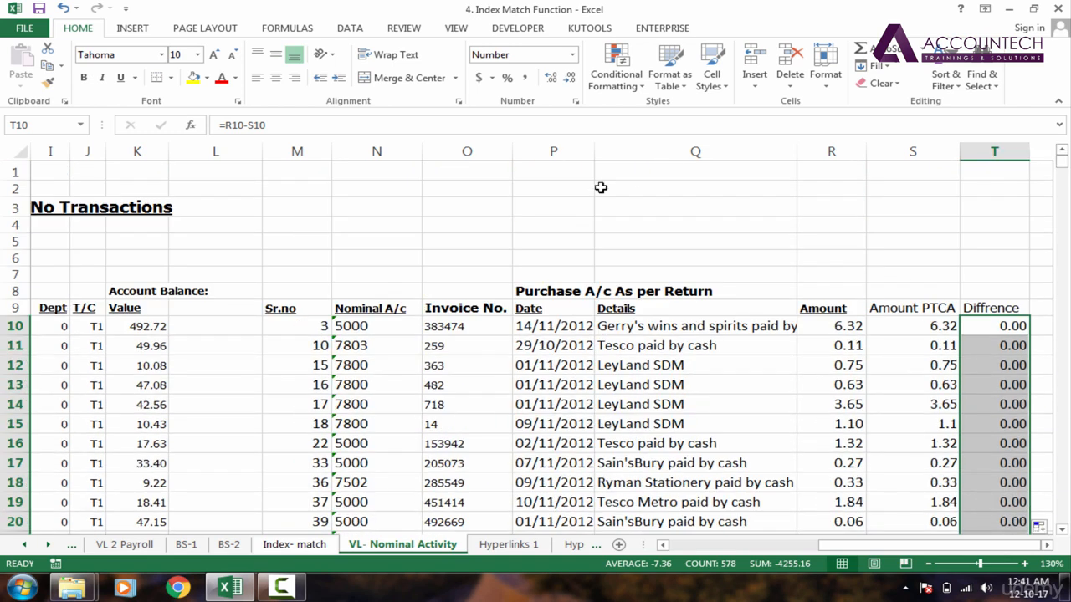
left_click(527, 78)
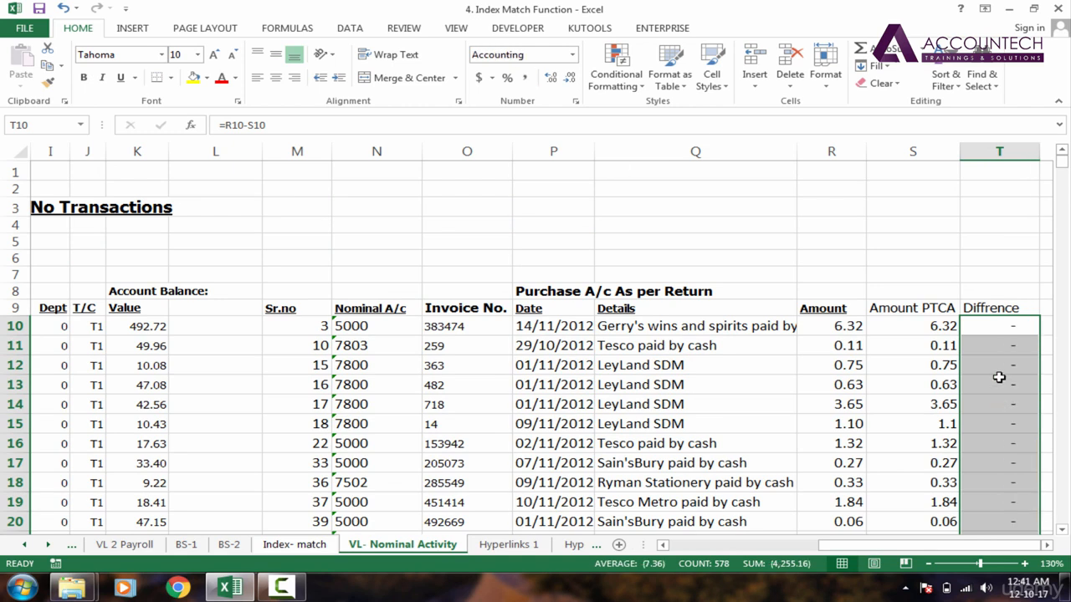
Step: Browse down the Diffrence column results and return to the header row
left_click(999, 378)
key("Down")
key("Down")
key("Down")
key("Down")
key("Down")
key("Down")
key("Down")
key("Down")
key("Down")
key("Down")
key("Down")
key("Down")
key("Down")
key("Down")
key("Down")
key("Down")
key("Down")
key("Down")
key("Down")
key("Down")
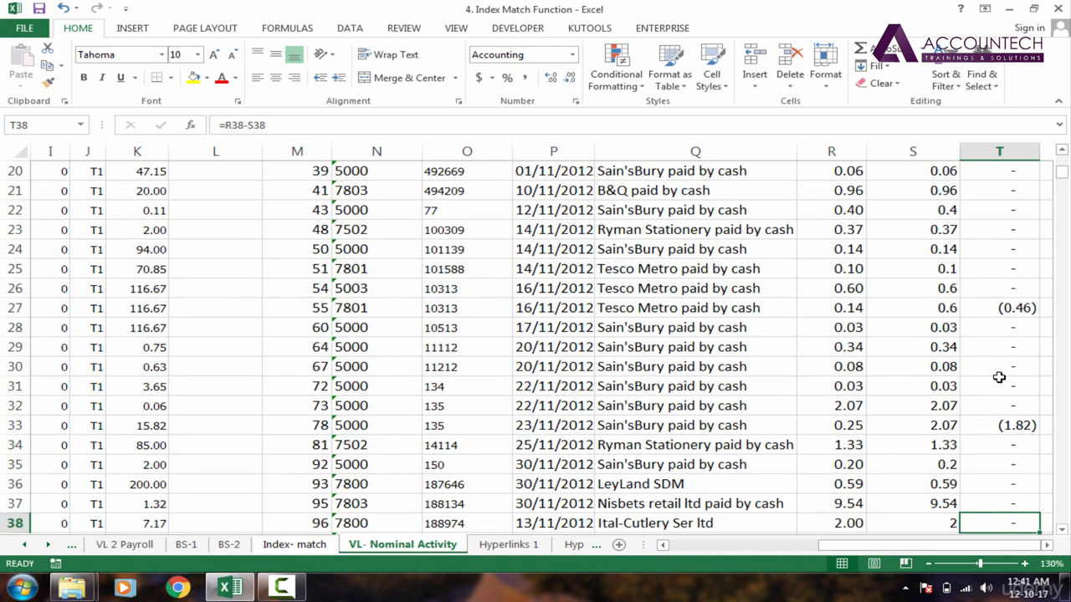
key("ctrl+Up")
key("Down")
key("Down")
key("Down")
key("Down")
key("Down")
key("Down")
key("Down")
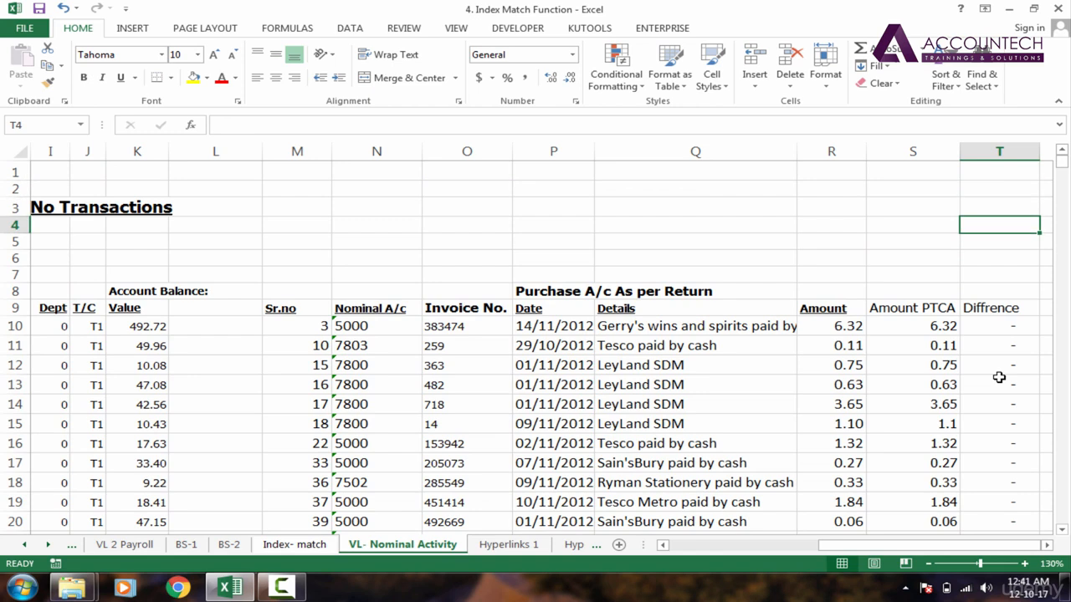
key("Down")
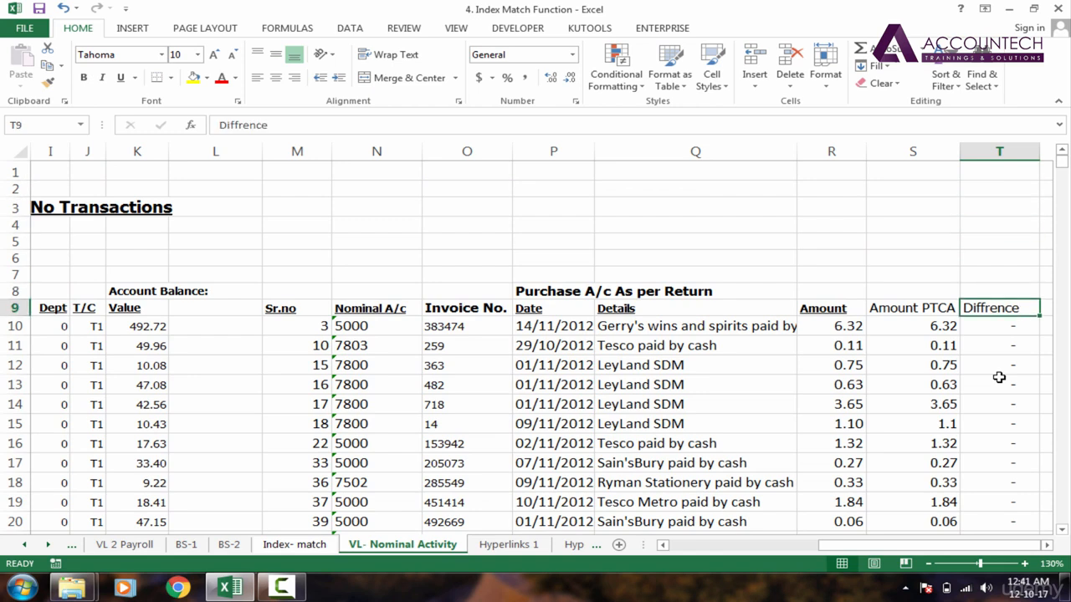
key("ctrl+shift+Left")
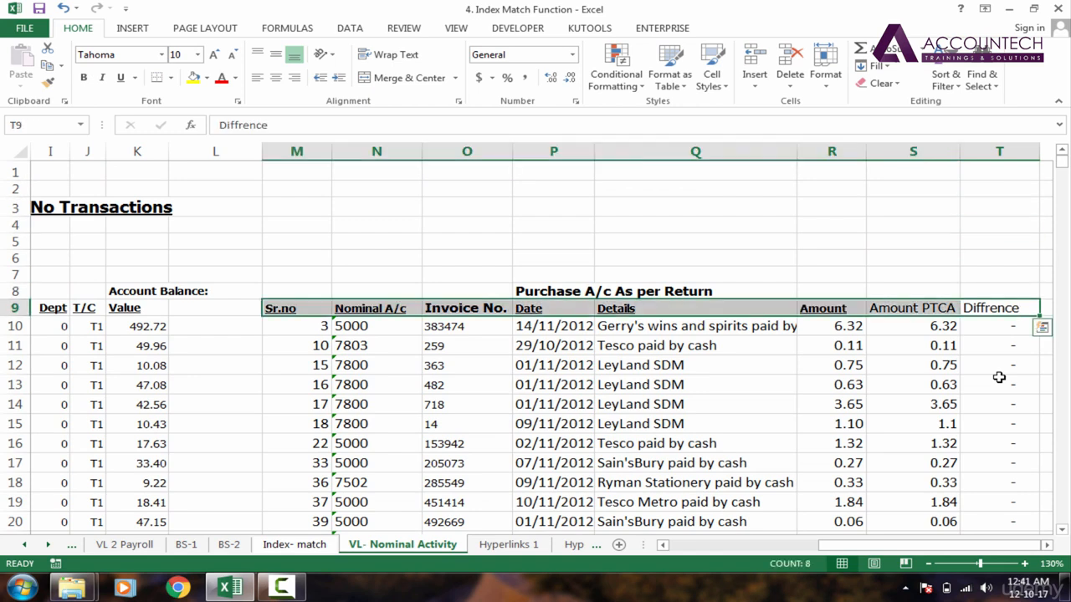
key("Left")
left_click(297, 307)
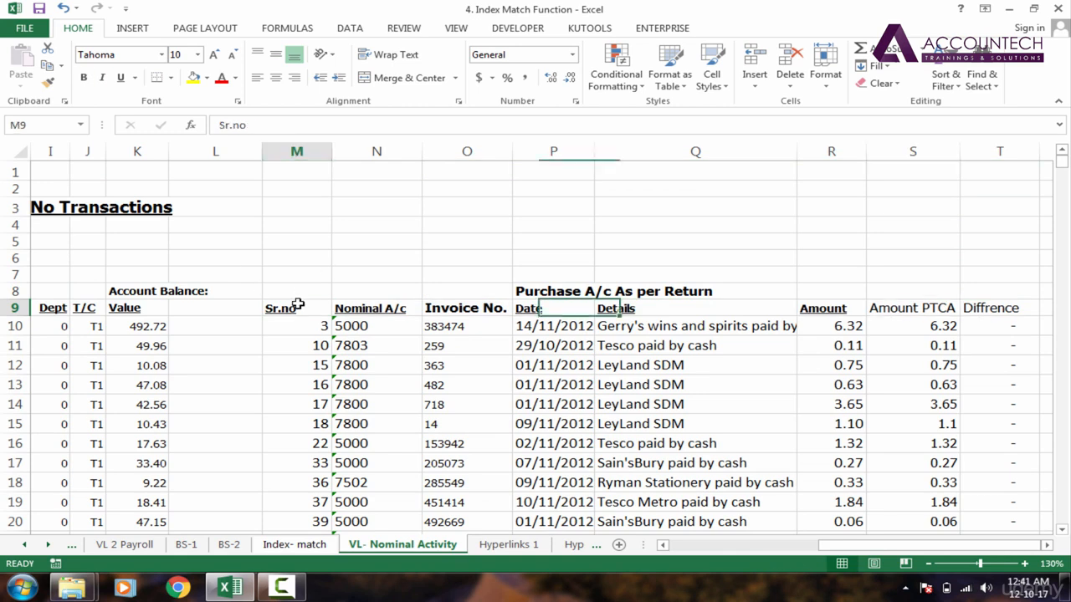
key("ctrl+shift+Right")
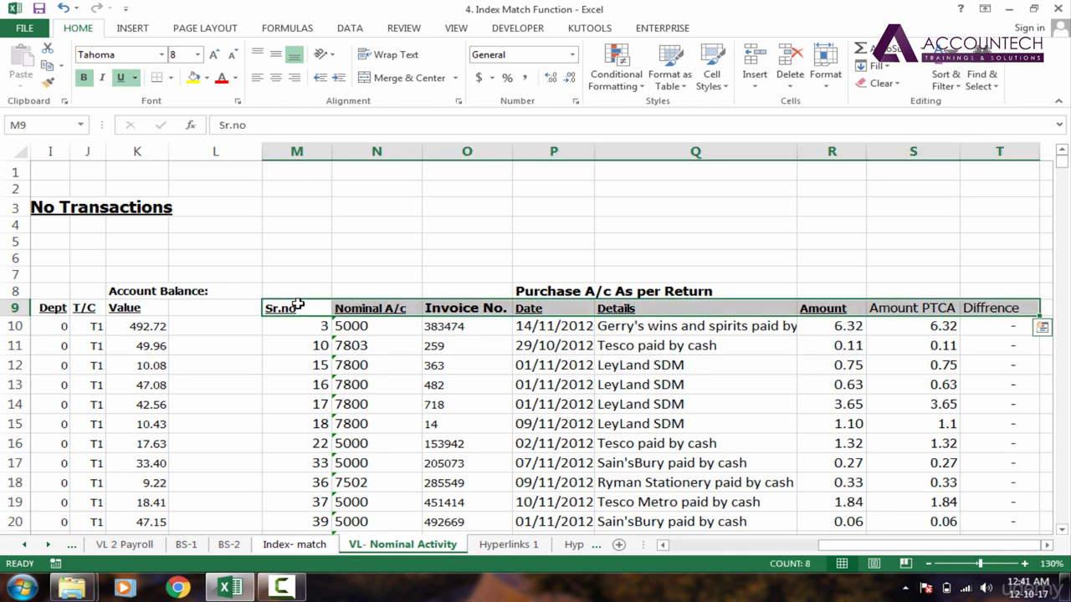
left_click(296, 306)
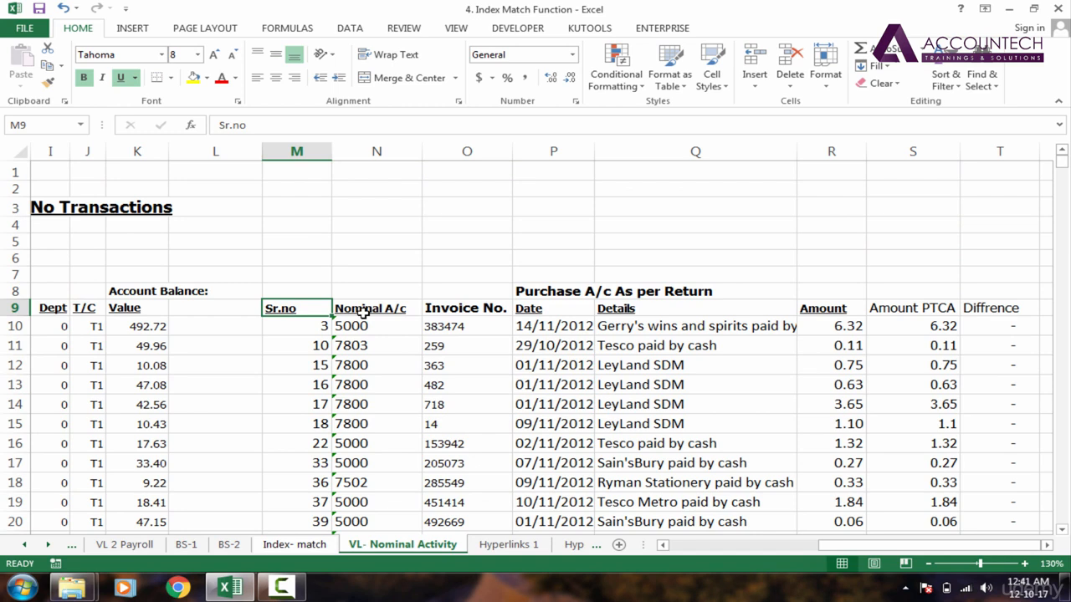
key("ctrl+shift+Right")
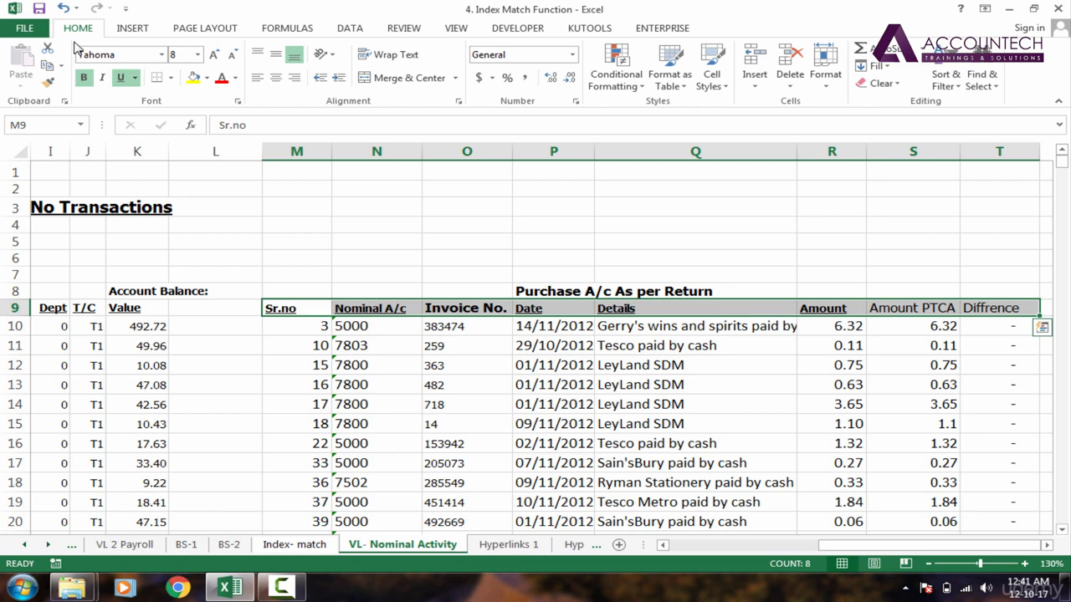
left_click(946, 80)
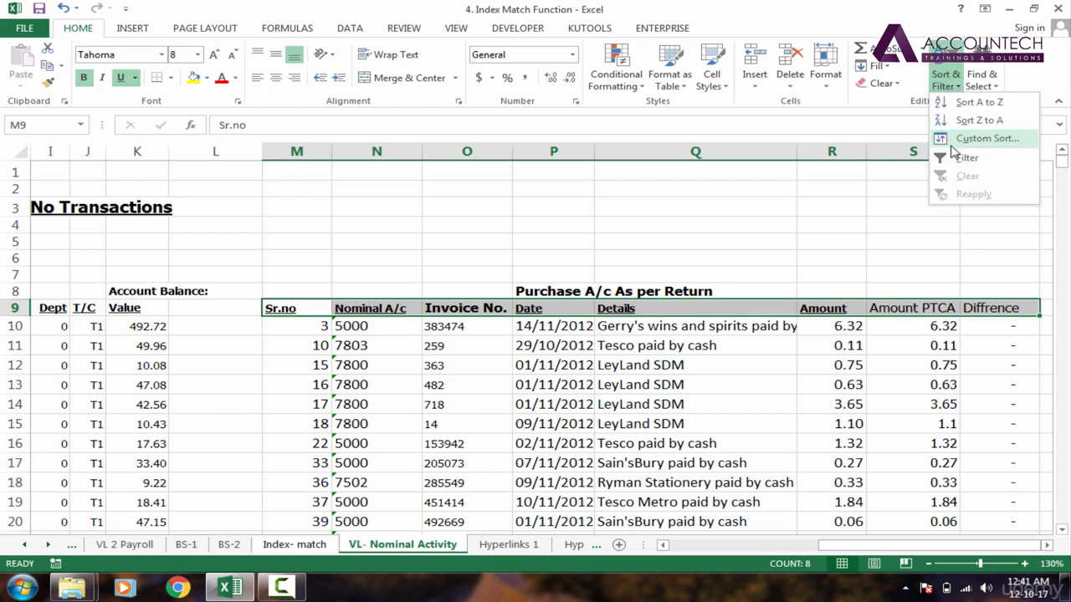
left_click(710, 217)
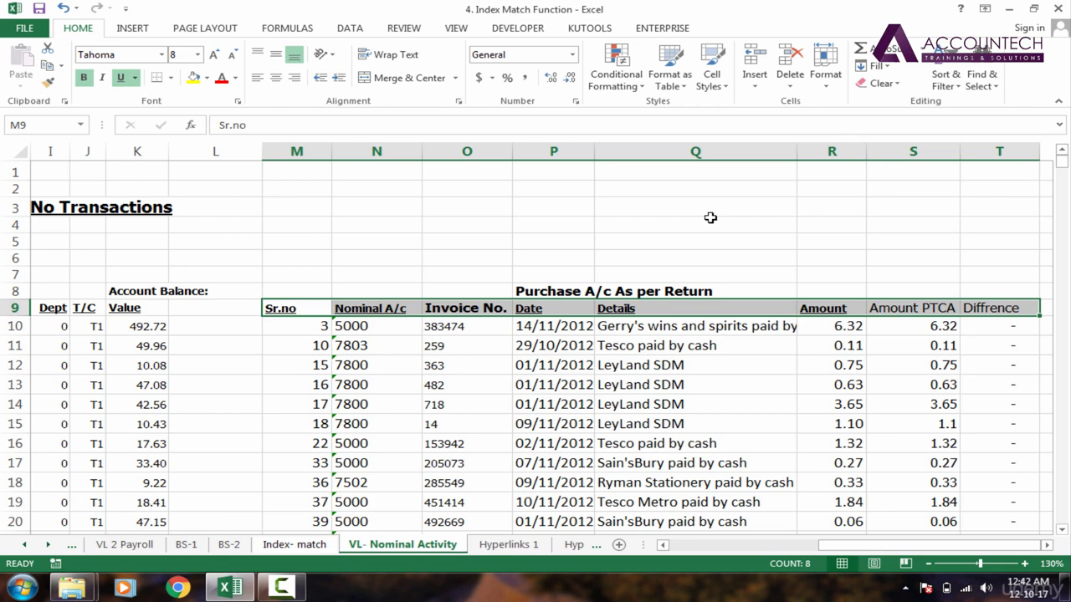
Step: Turn on filtering for the table header row, then turn it off again
key("alt")
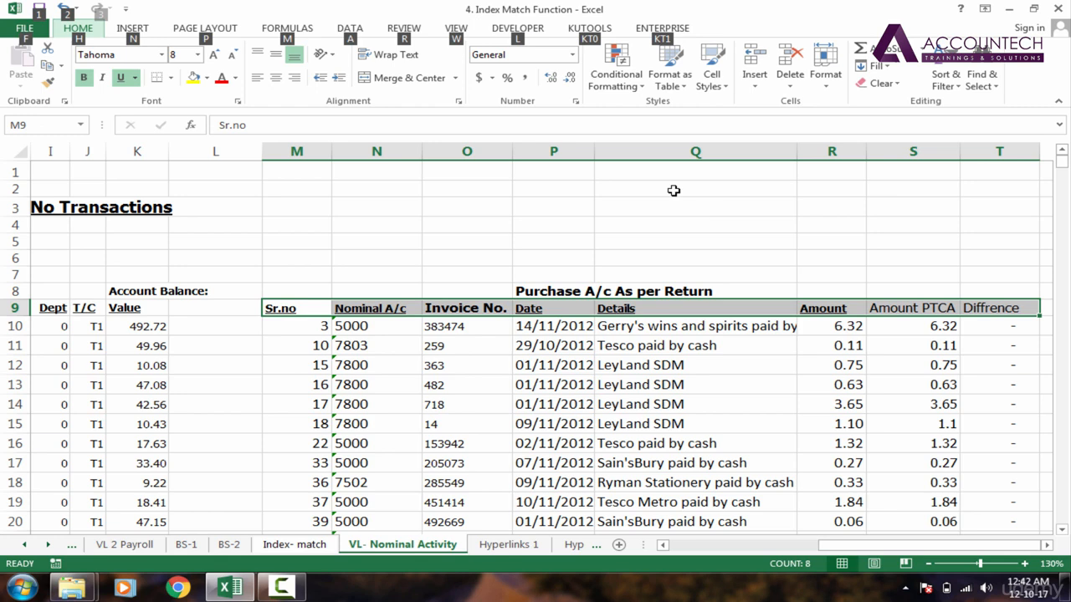
key("h")
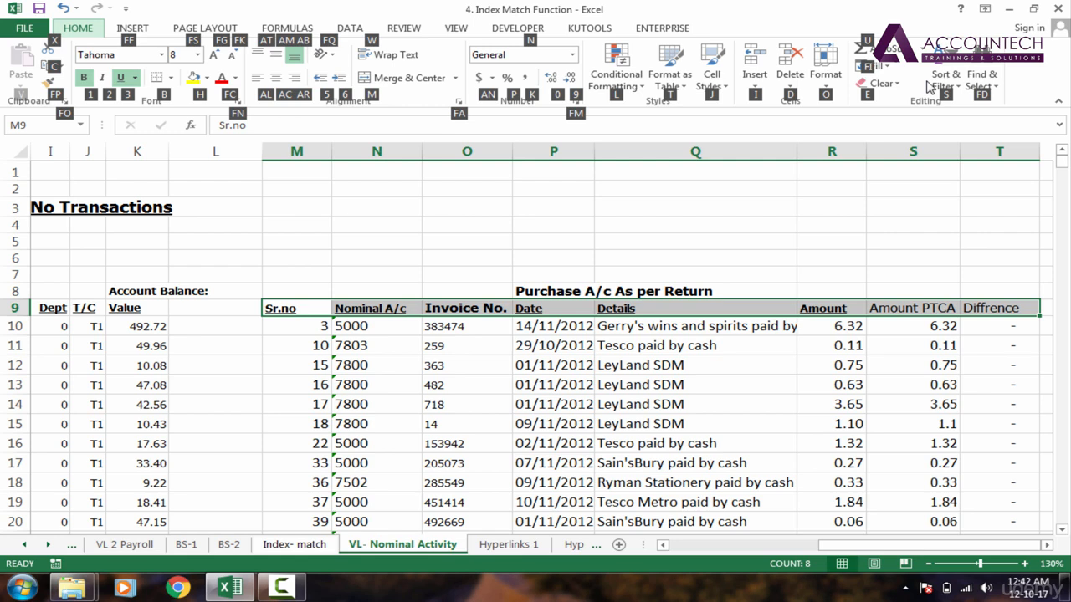
key("s")
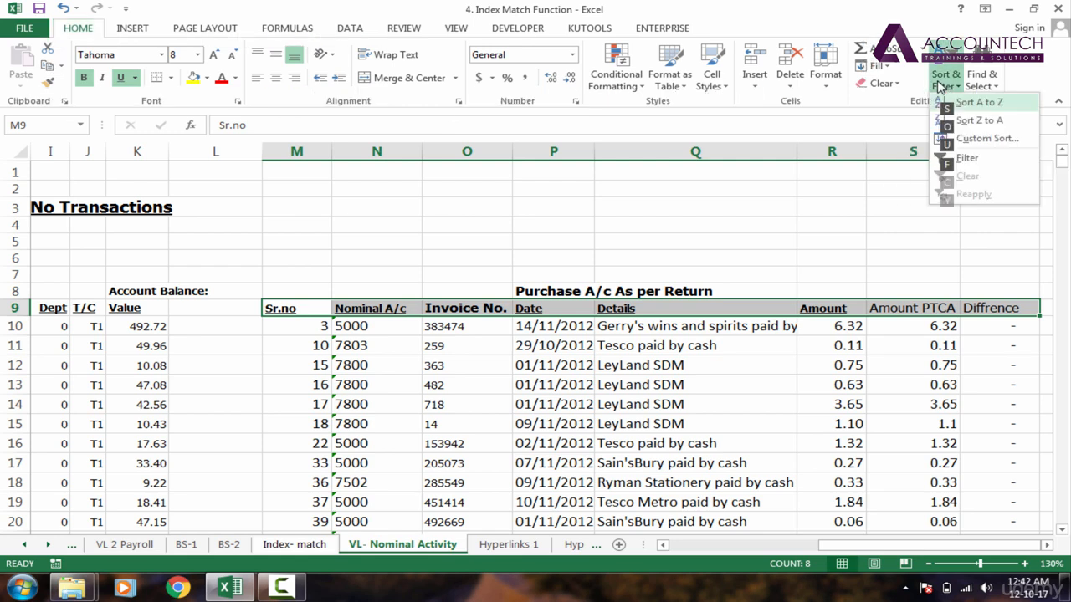
key("f")
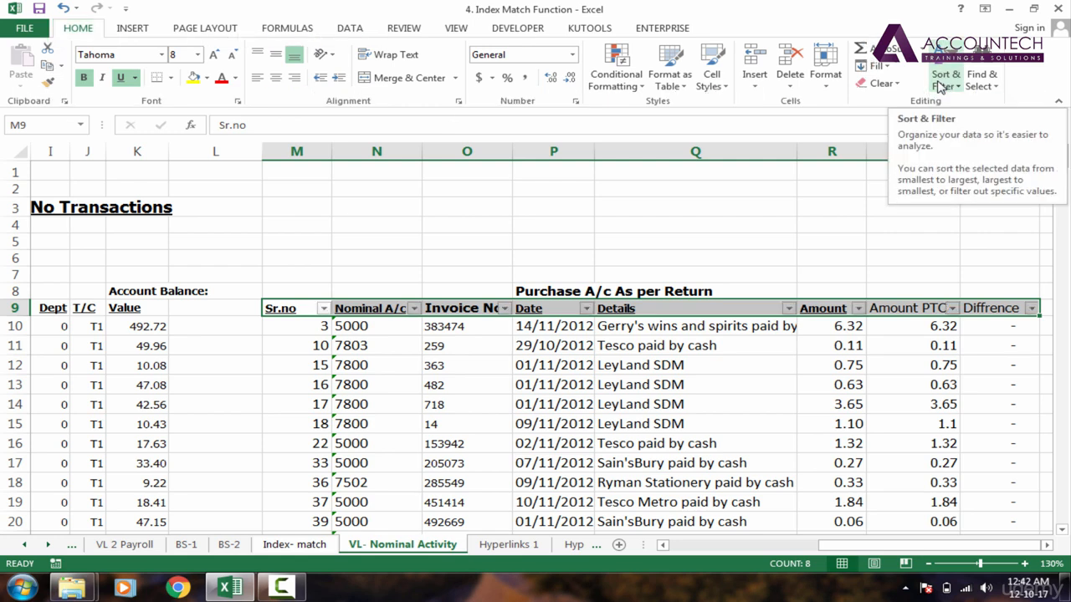
key("ctrl+shift+l")
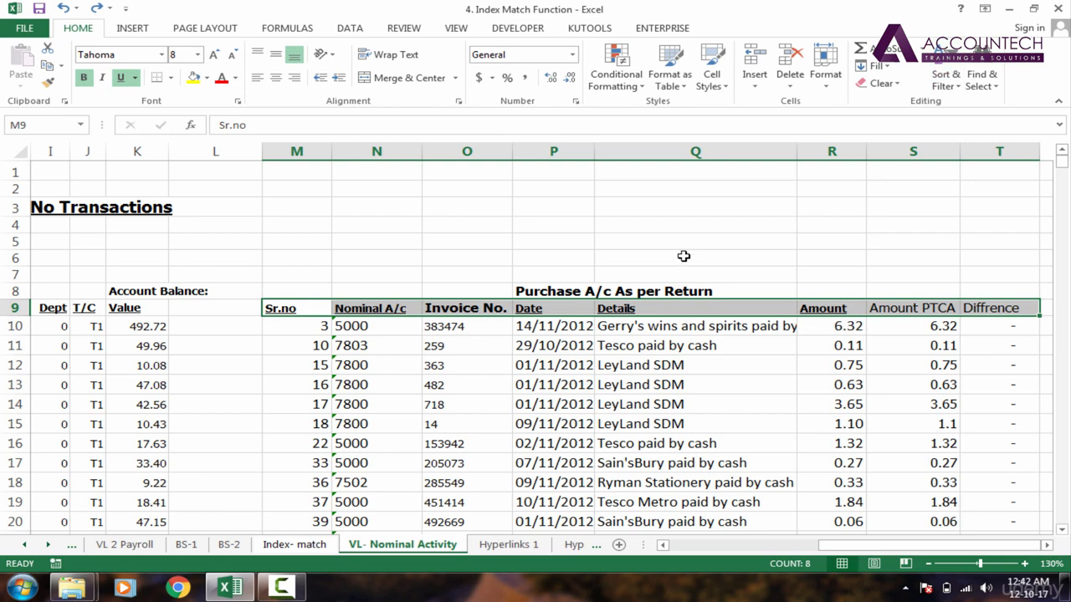
Step: Add filter buttons to the header row from Sr.no across to Diffrence
left_click(270, 309)
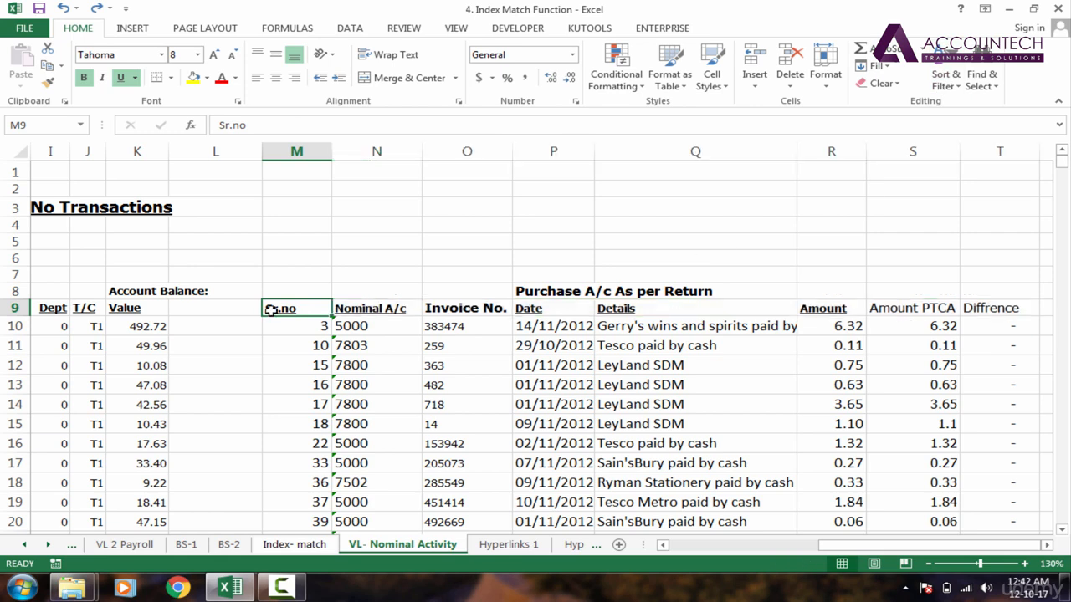
key("ctrl+shift+Right")
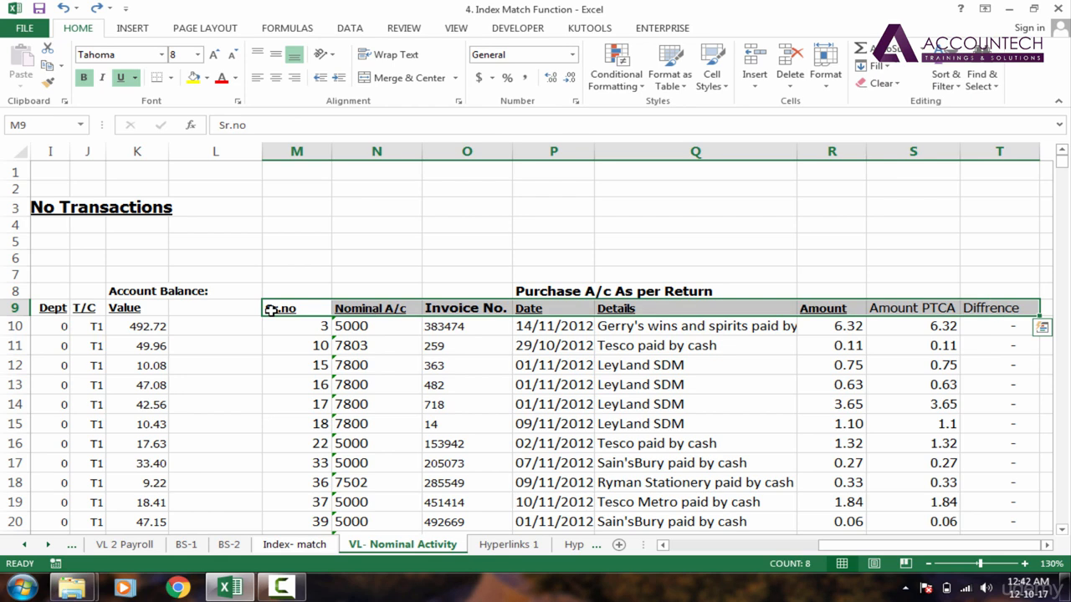
key("ctrl+shift+l")
left_click(802, 390)
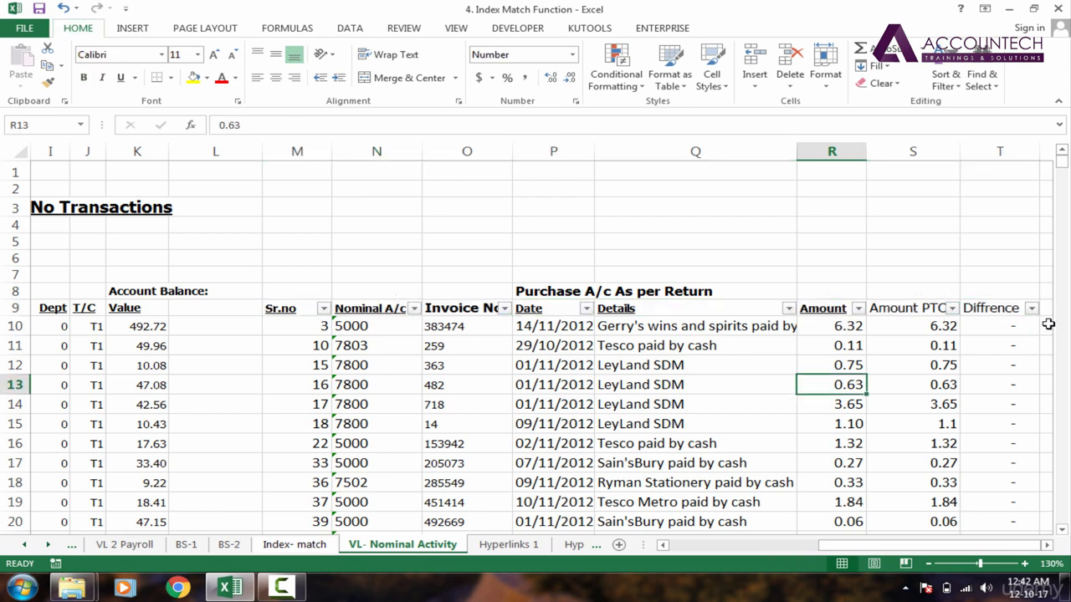
Step: Filter the Diffrence column to hide the zero (-) entries, keeping only mismatched rows
left_click(1016, 311)
left_click(1031, 309)
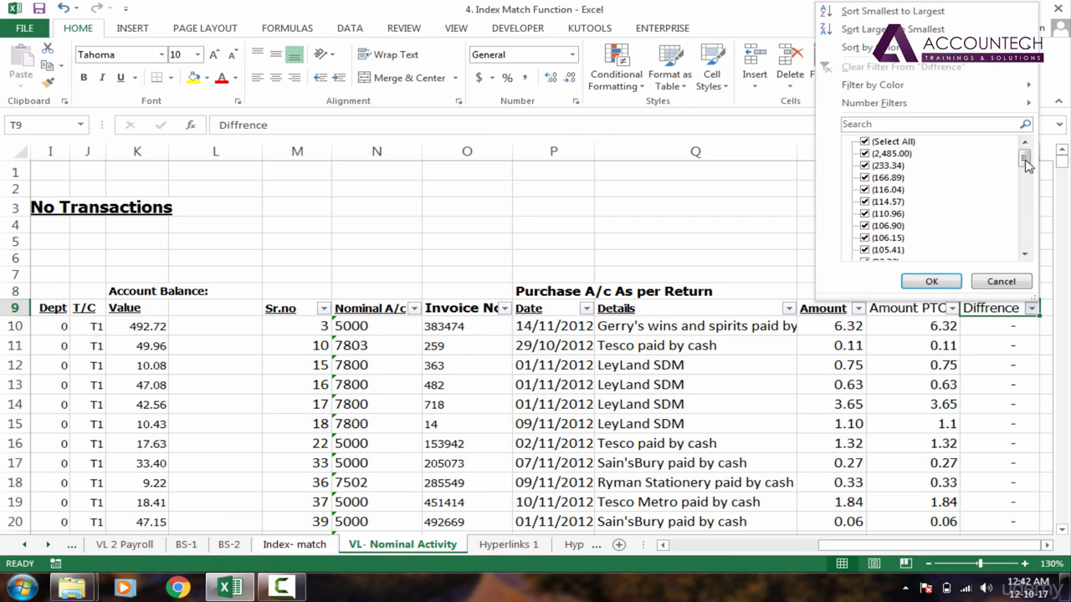
left_click_drag(1027, 168, 1027, 213)
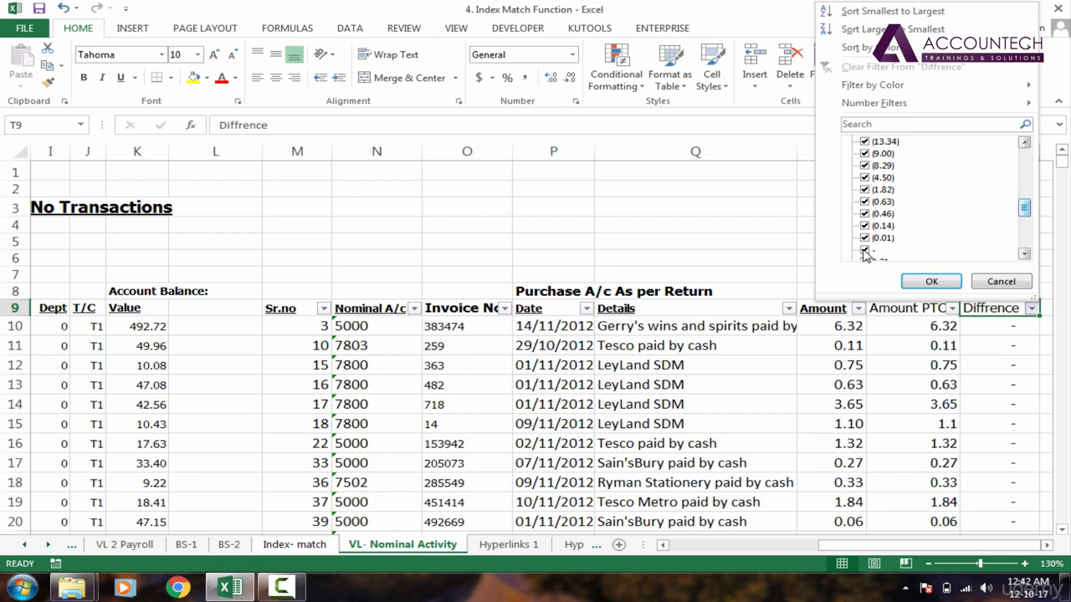
left_click(868, 251)
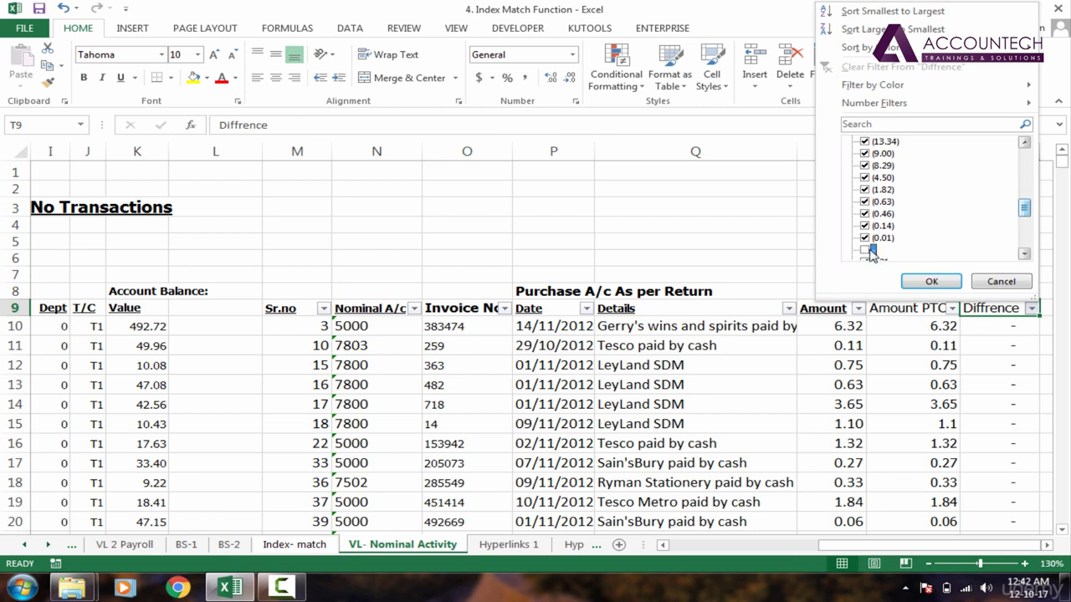
left_click(1025, 254)
left_click(1024, 254)
left_click(1024, 254)
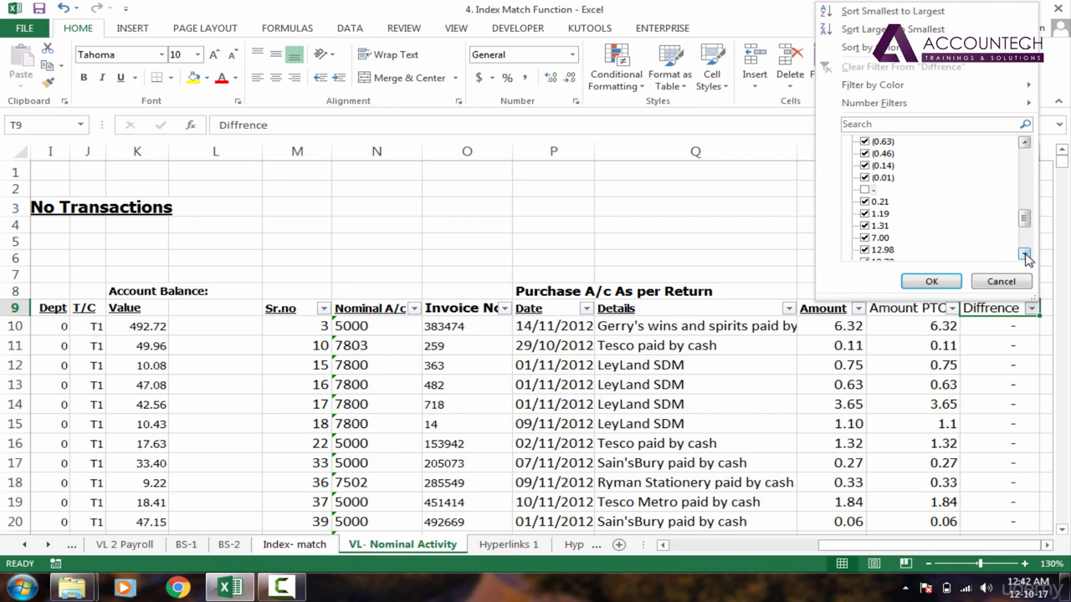
left_click(931, 281)
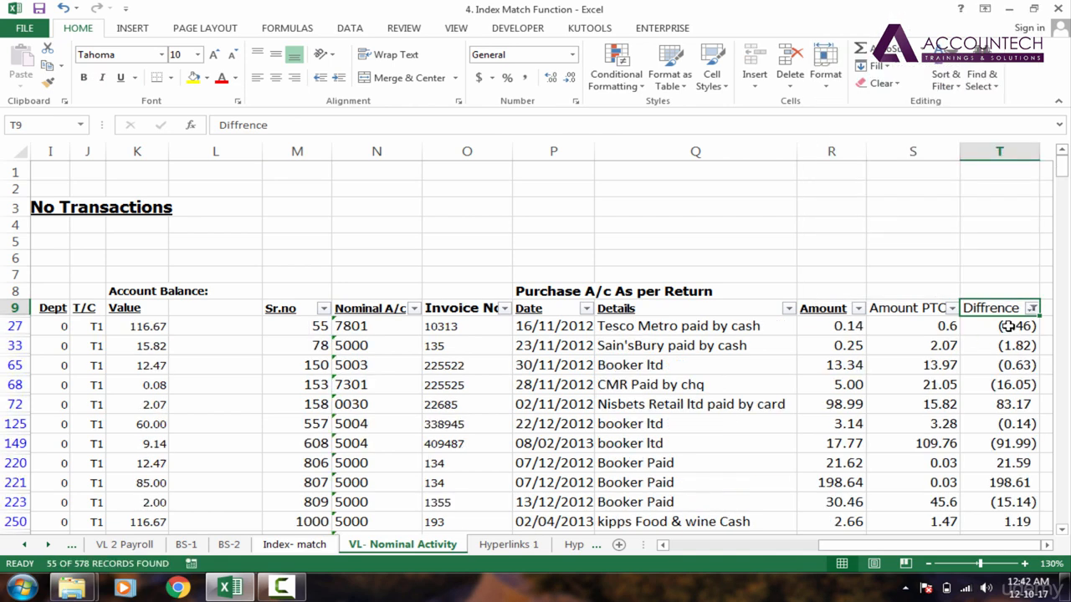
Step: Select and review the remaining non-zero values down the filtered Diffrence column
left_click(1014, 326)
key("ctrl+shift+Down")
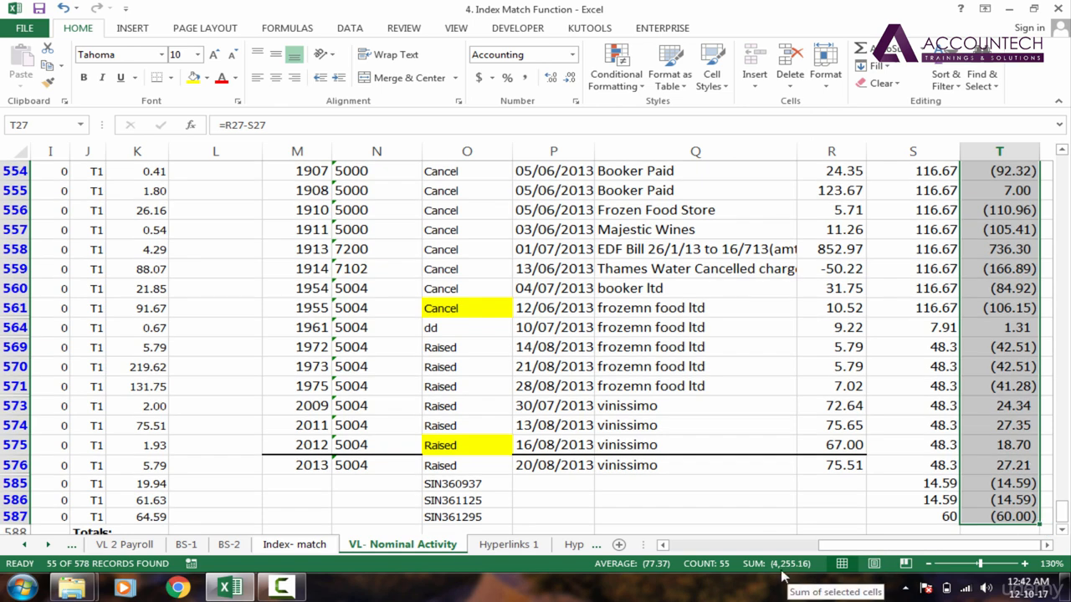
left_click(989, 478)
left_click(1004, 386)
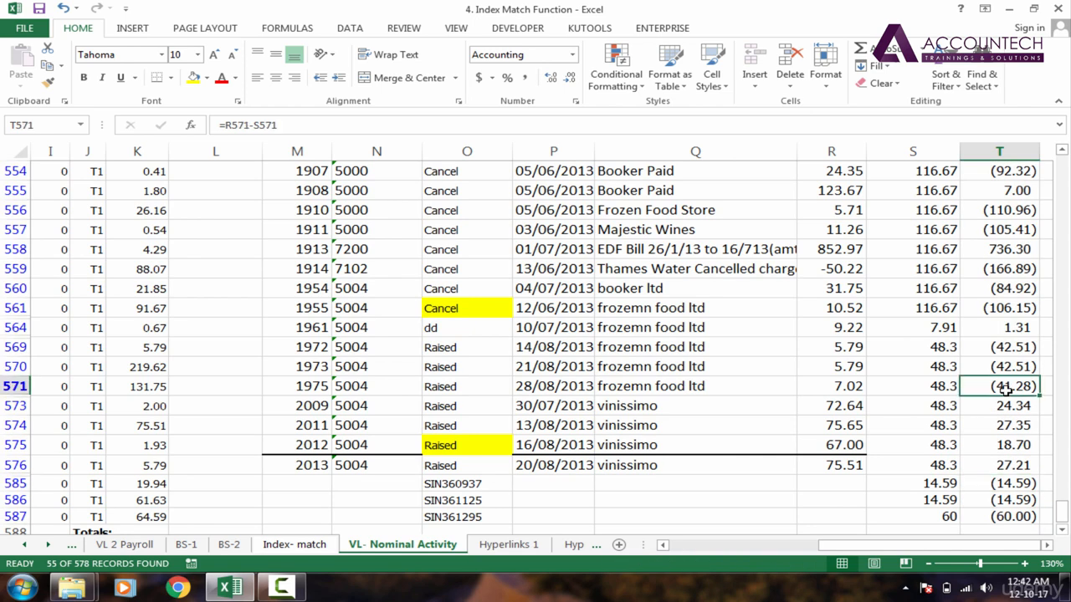
key("ctrl+Up")
key("Down")
key("ctrl+shift+Down")
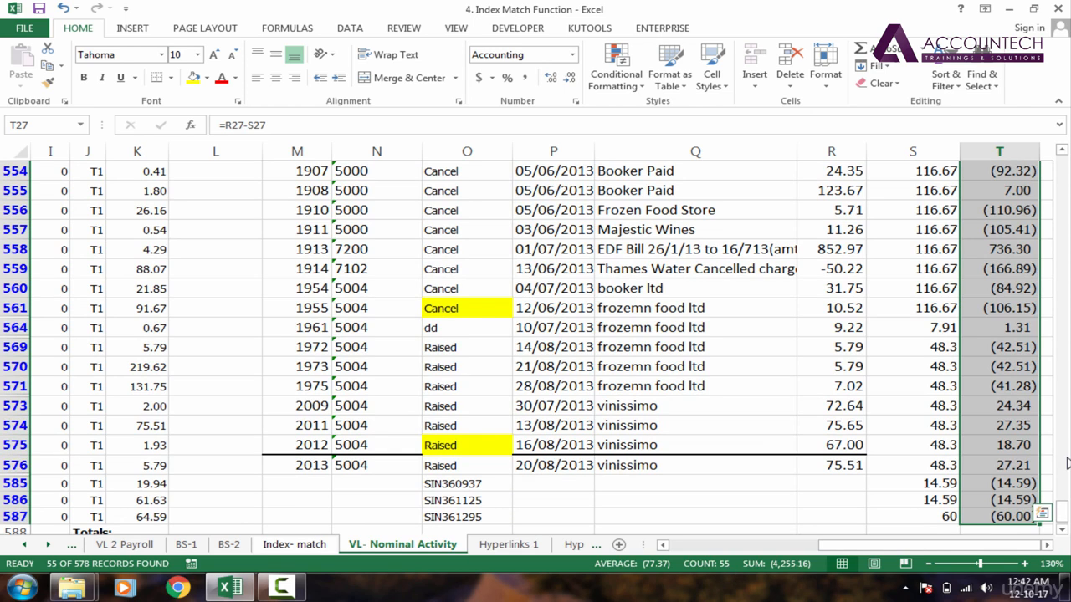
left_click_drag(1058, 501, 1069, 125)
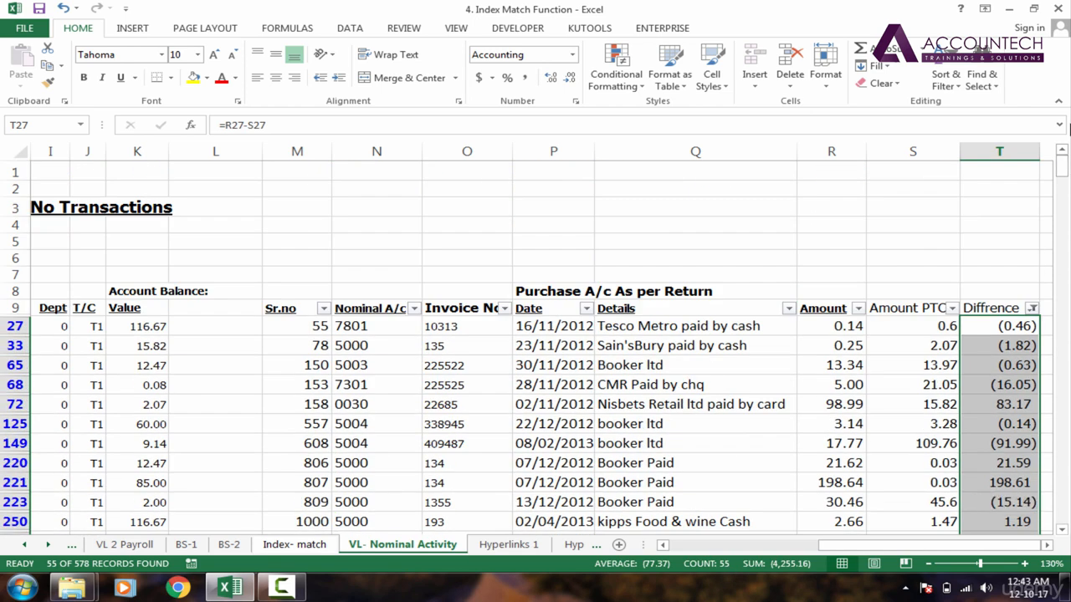
Step: Clear the filter from the Diffrence column
left_click(1033, 308)
left_click(870, 67)
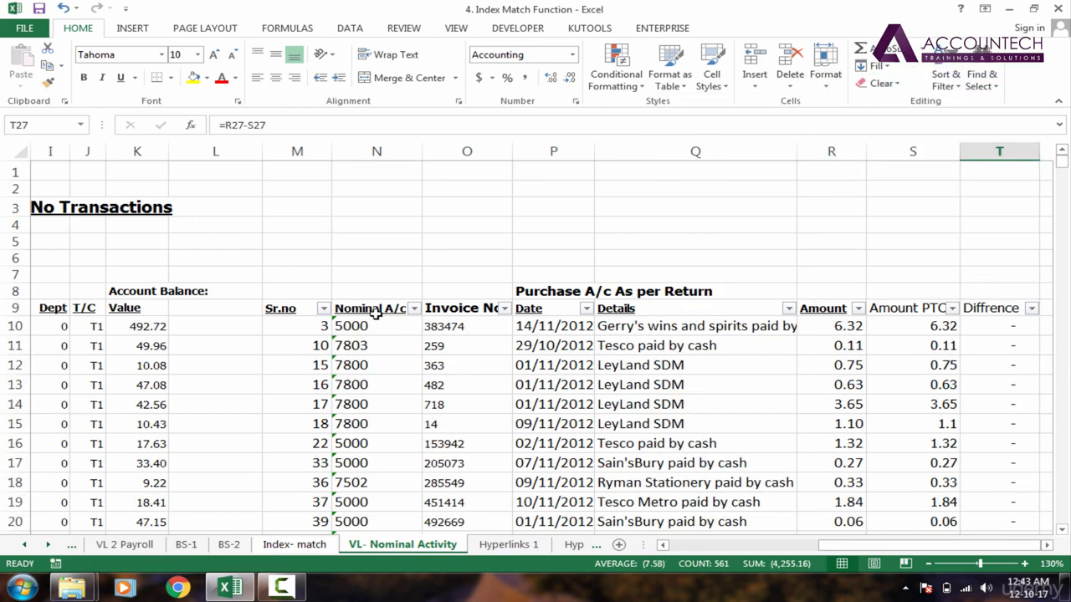
Step: Review the Invoice No. column entries down to the end of the table and back
left_click(458, 311)
key("ctrl+shift+Down")
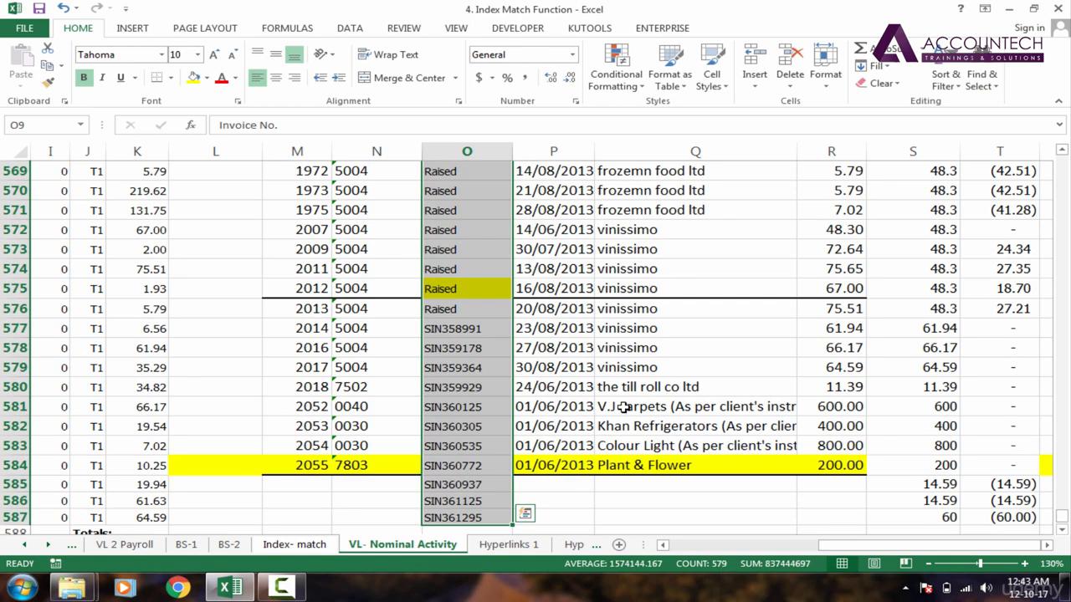
left_click(585, 487)
key("Up")
key("ctrl+Up")
key("ctrl+Up")
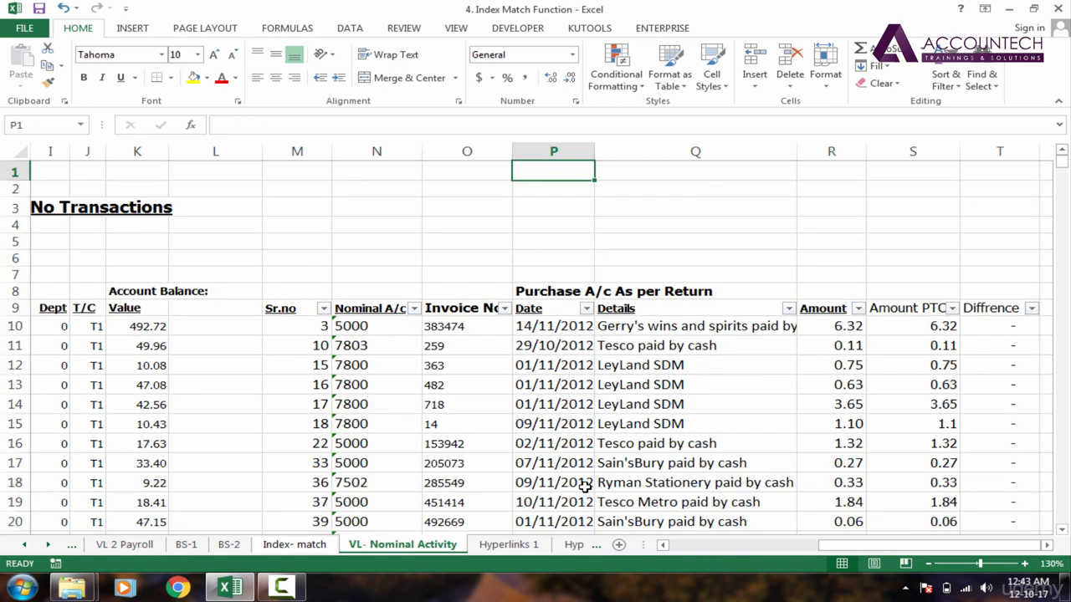
key("Down")
key("Down")
key("Down")
key("Down")
key("Down")
key("Down")
key("Down")
key("Down")
key("Down")
key("Down")
key("Down")
key("Left")
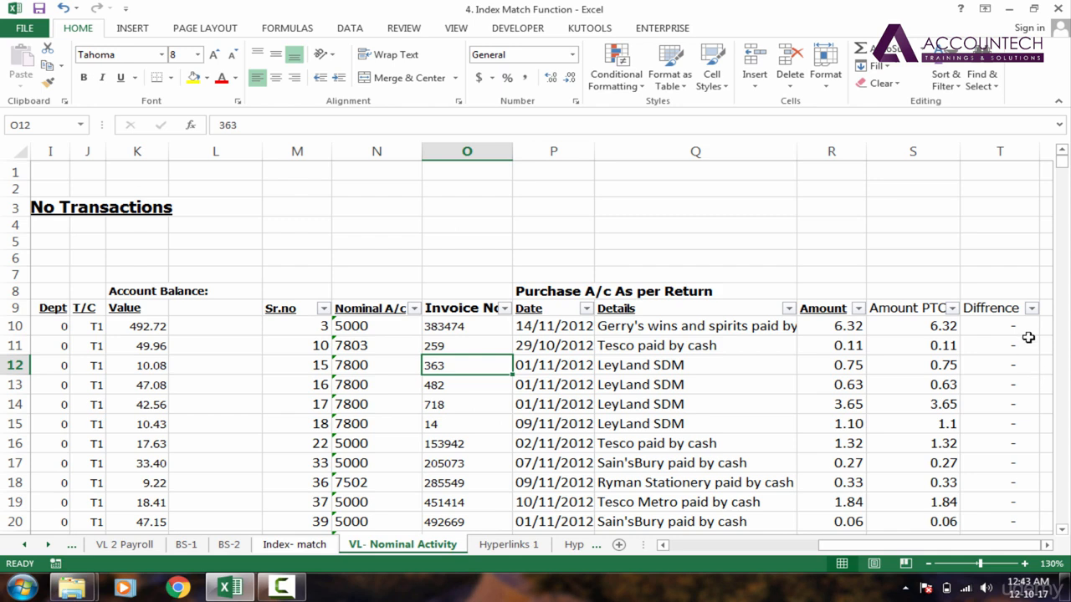
Step: Autofit the Amount PTCA column width so its full header shows, then select S10
left_click(939, 325)
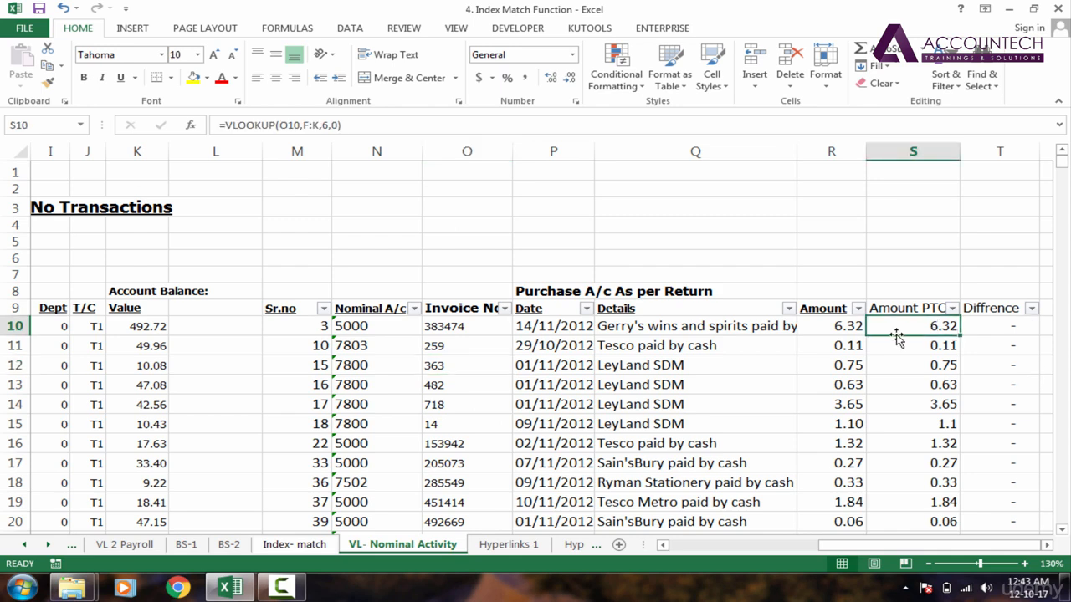
left_click(927, 310)
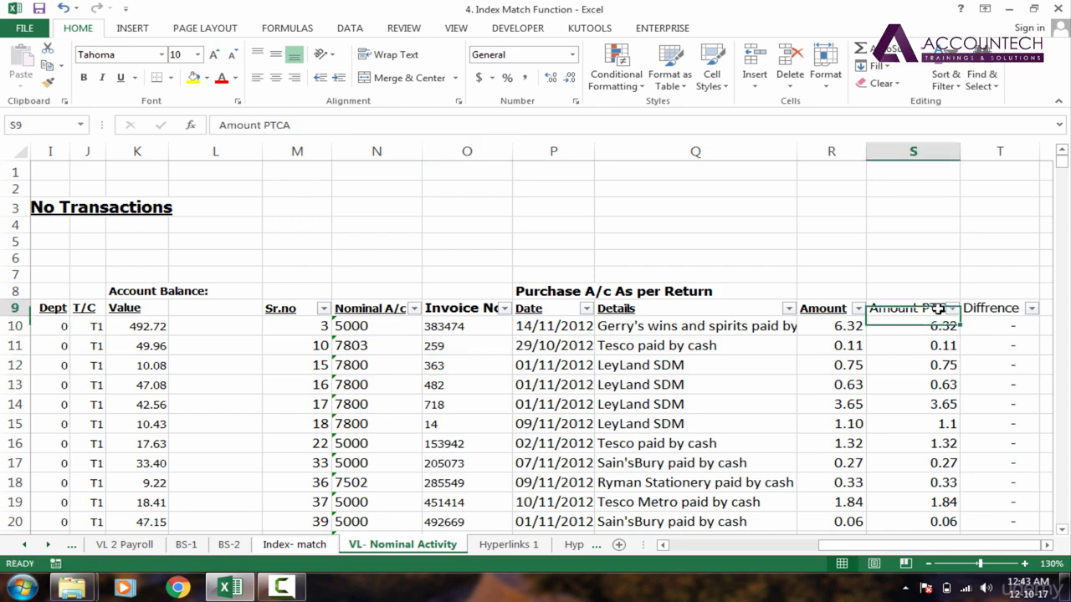
double_click(959, 151)
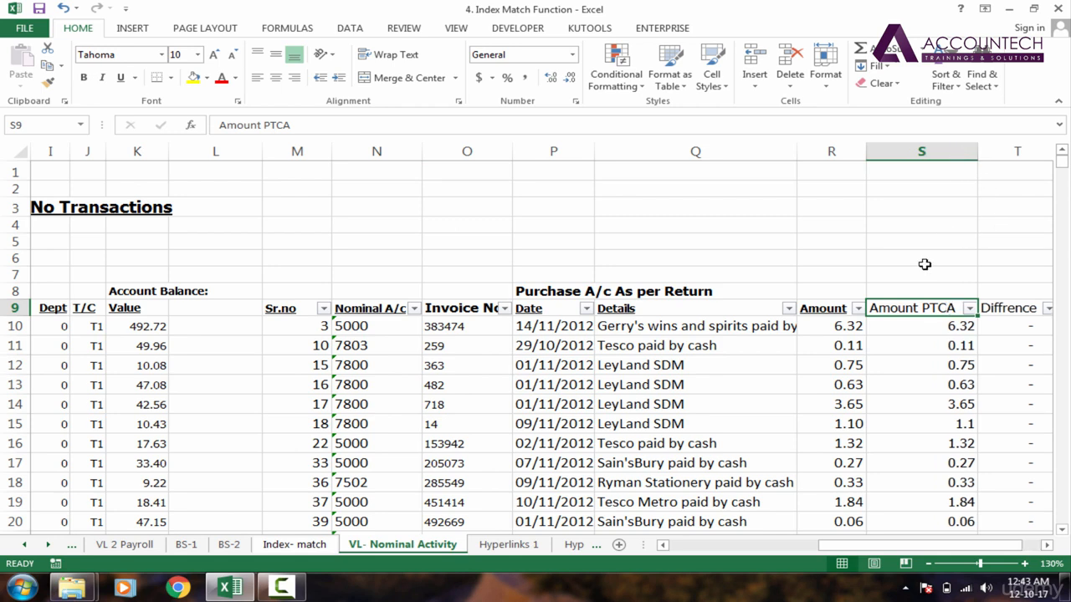
left_click(821, 326)
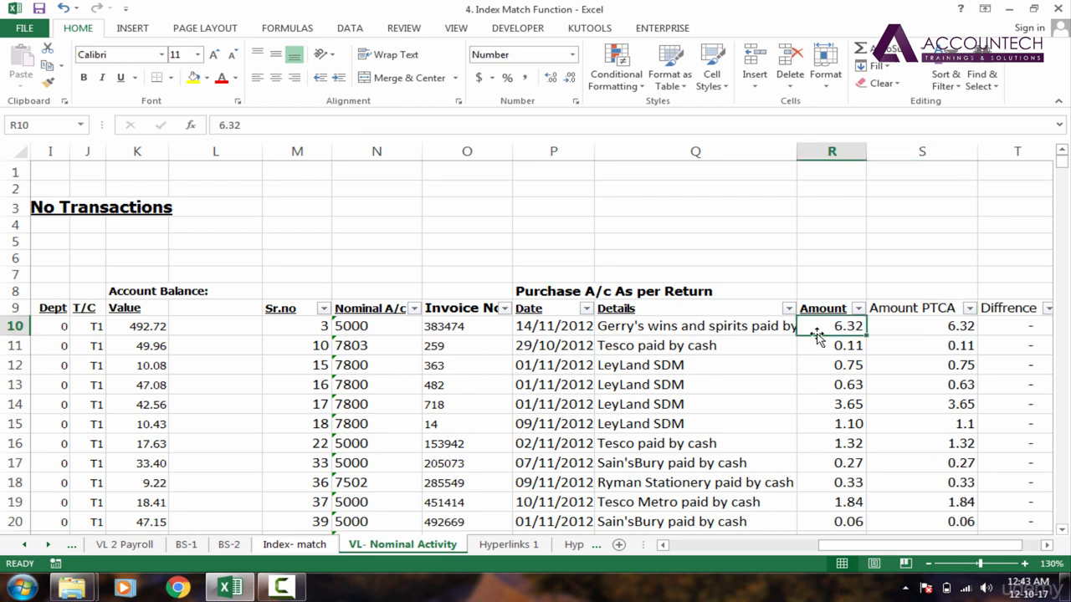
left_click(944, 330)
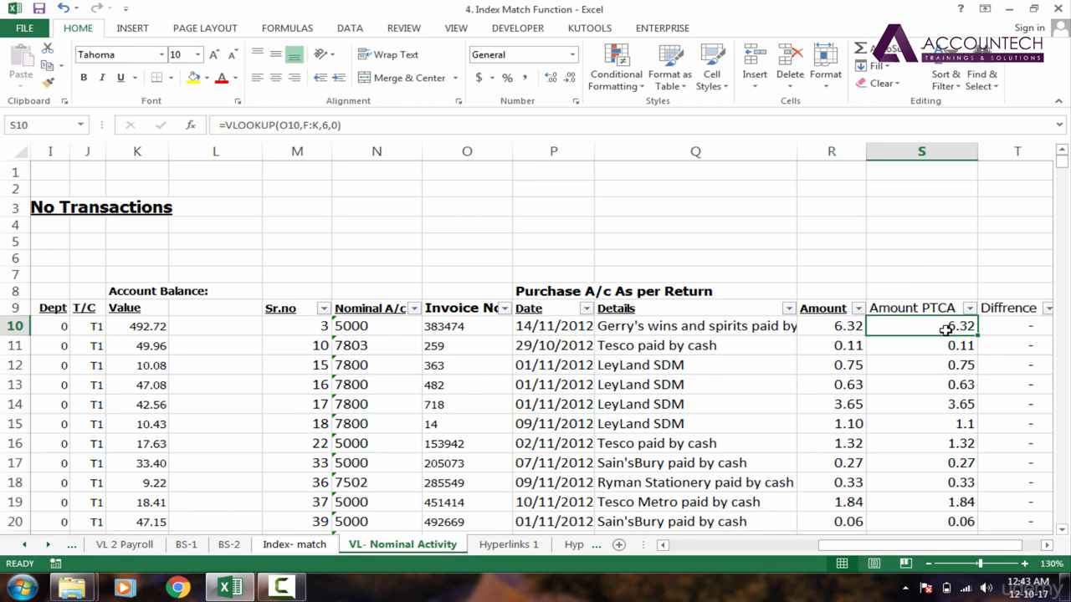
Step: Inspect the Amount, Amount PTCA, Invoice No. and Diffrence cells of the first rows to compare the VLOOKUP and difference formulas
left_click(809, 328)
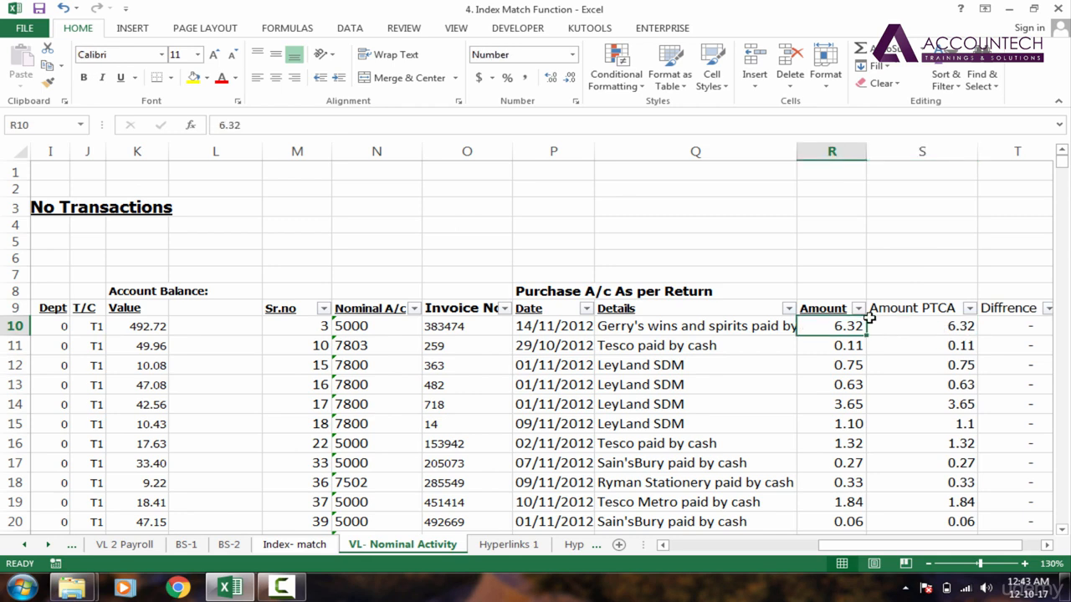
left_click(949, 326)
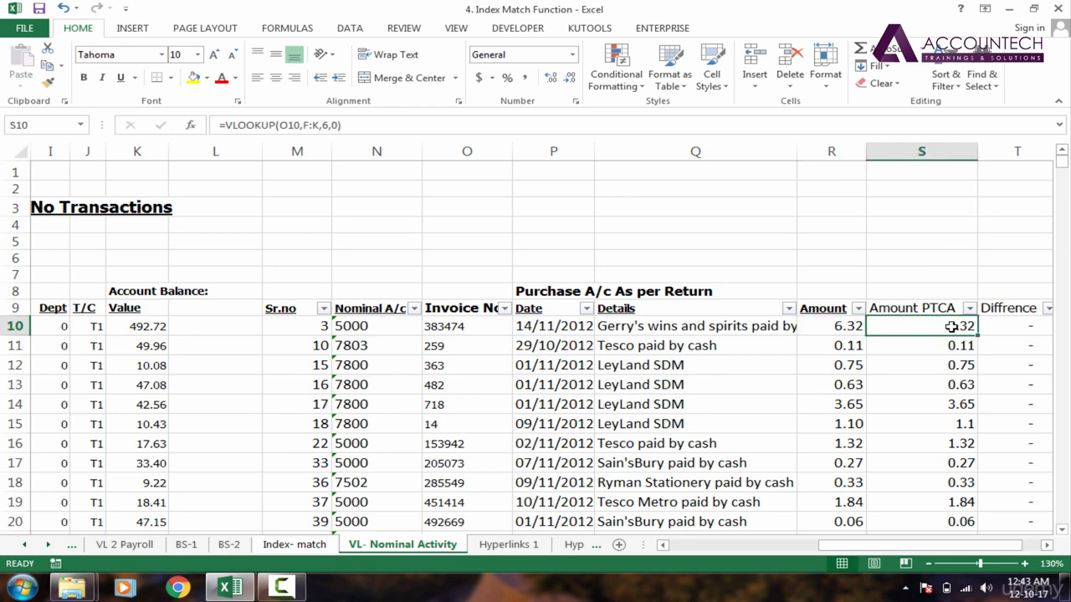
left_click(442, 333)
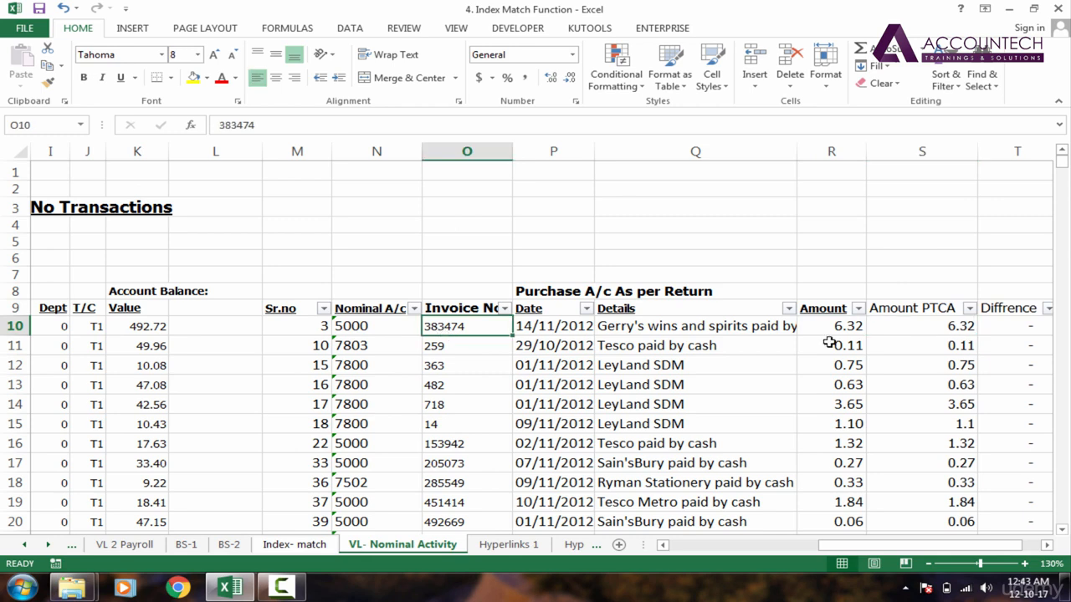
left_click(946, 341)
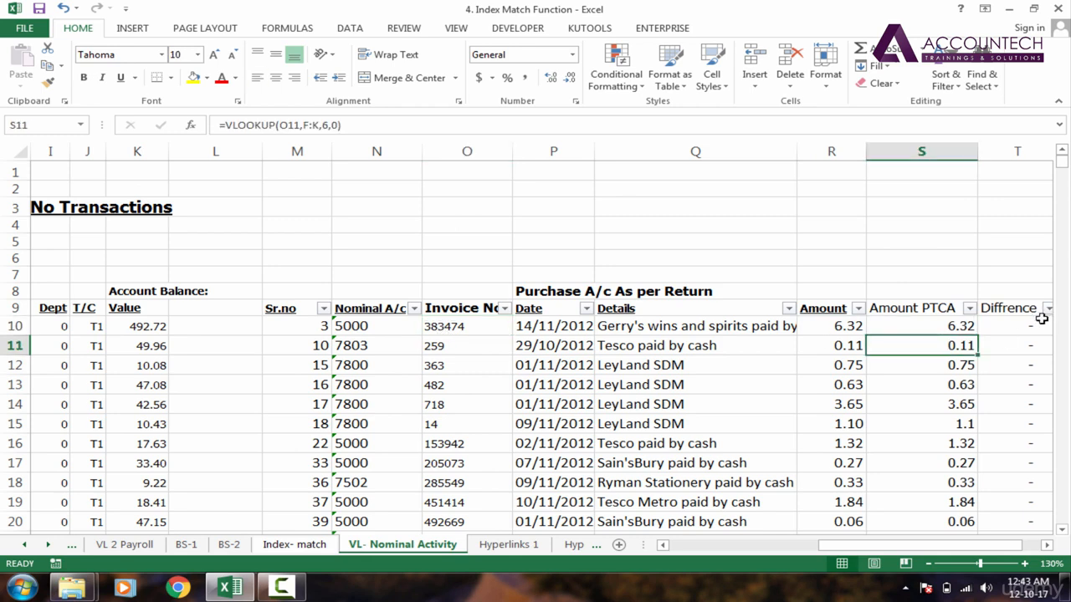
left_click(1042, 322)
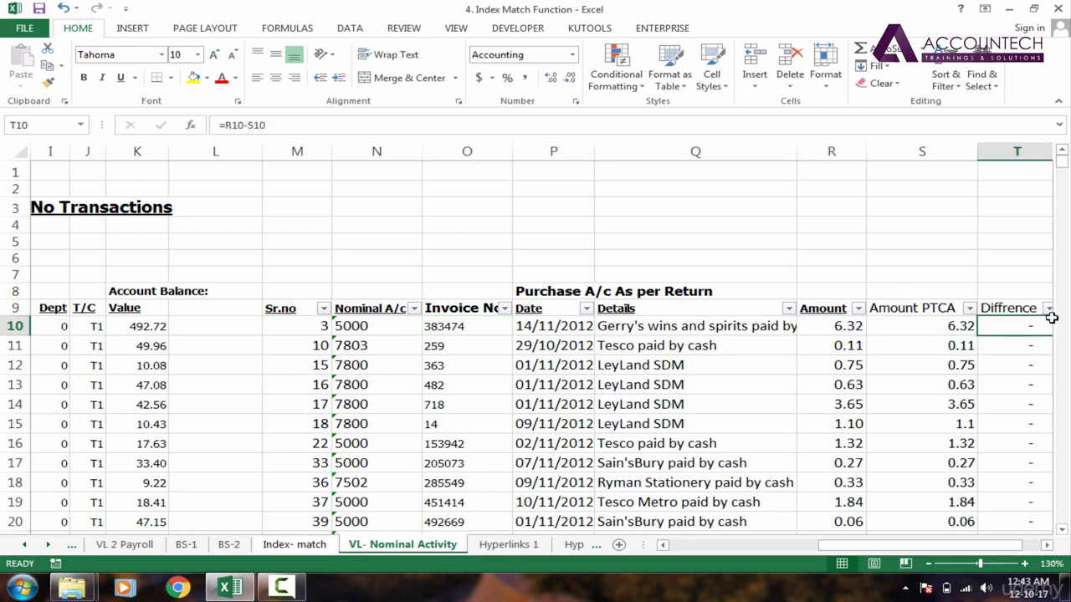
left_click(450, 327)
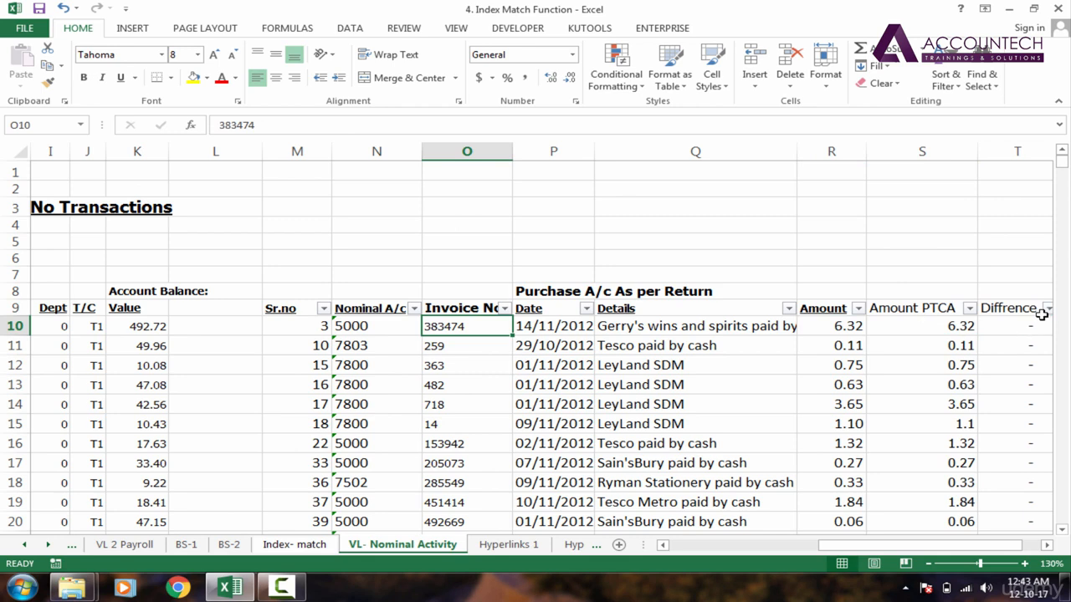
left_click(931, 333)
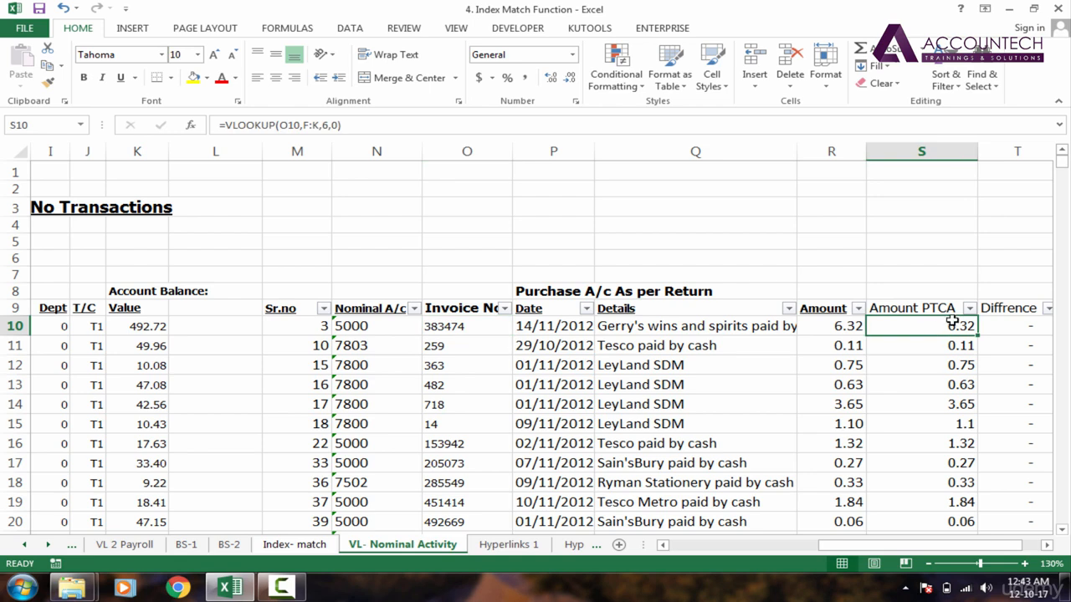
left_click(951, 313)
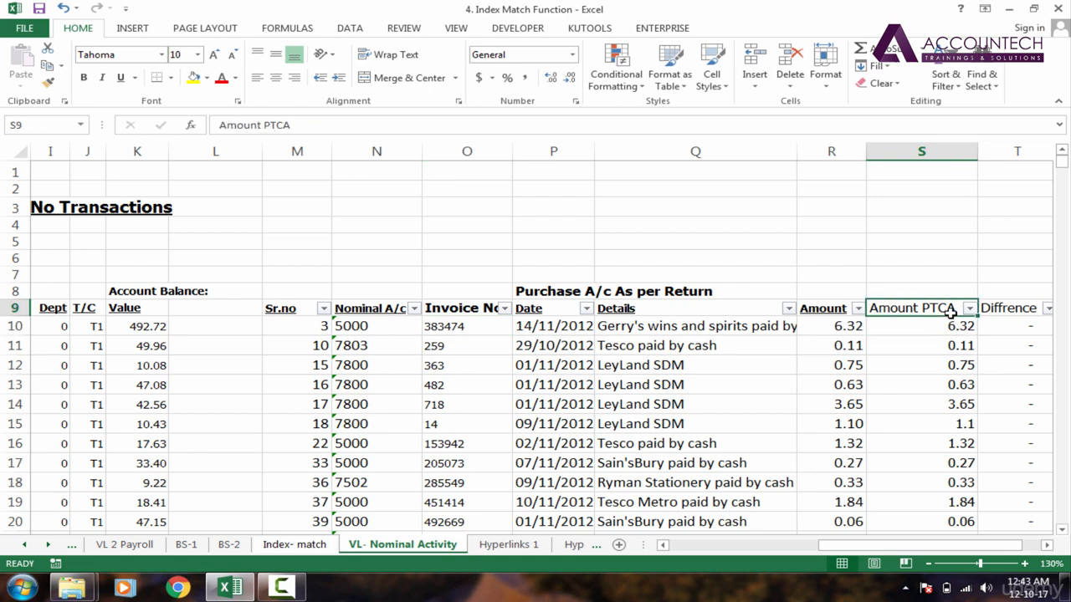
Step: Review the invoice number, return amount, looked-up PTCA amount and difference cells again across the top table rows
left_click(465, 329)
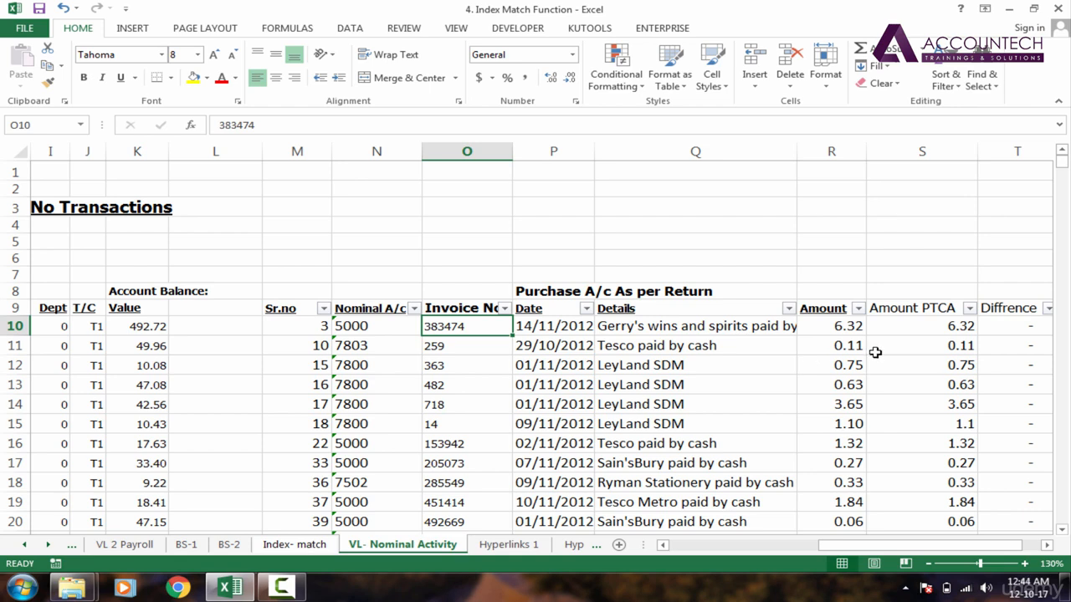
left_click(935, 334)
left_click(822, 328)
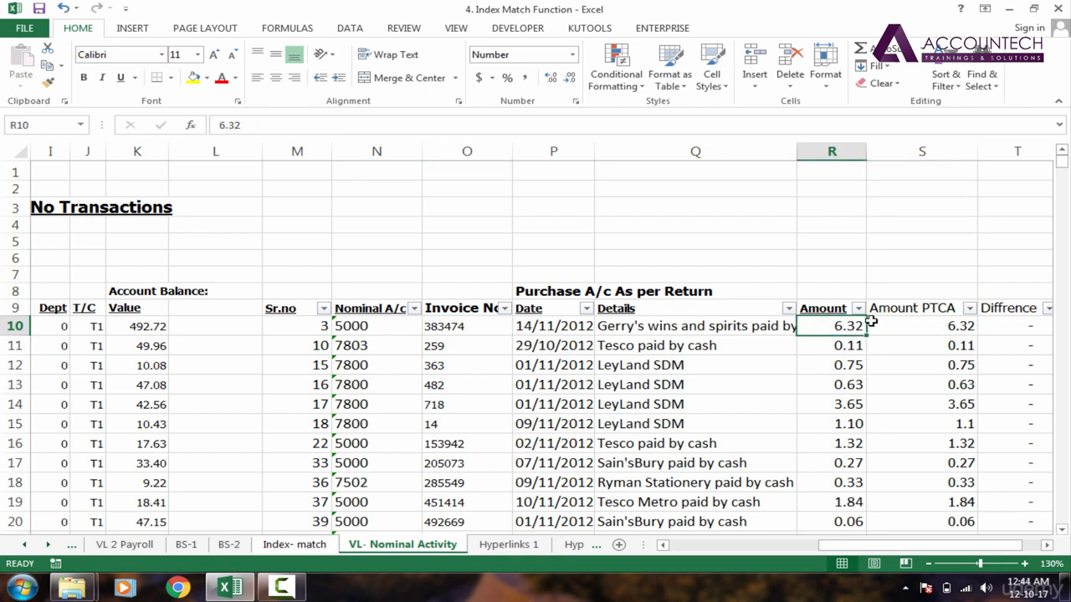
left_click(918, 389)
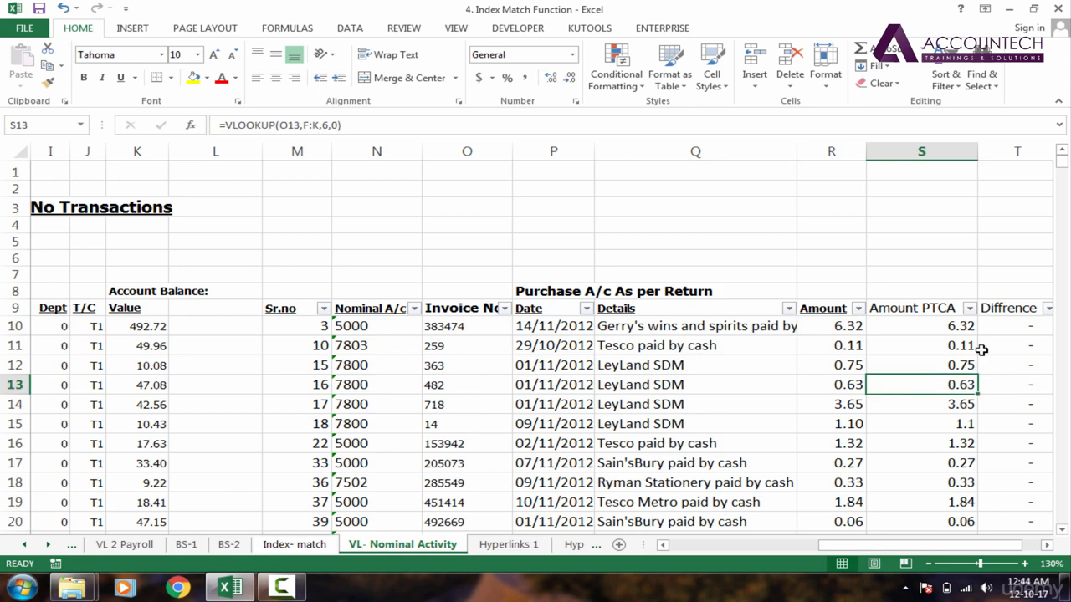
left_click(1004, 345)
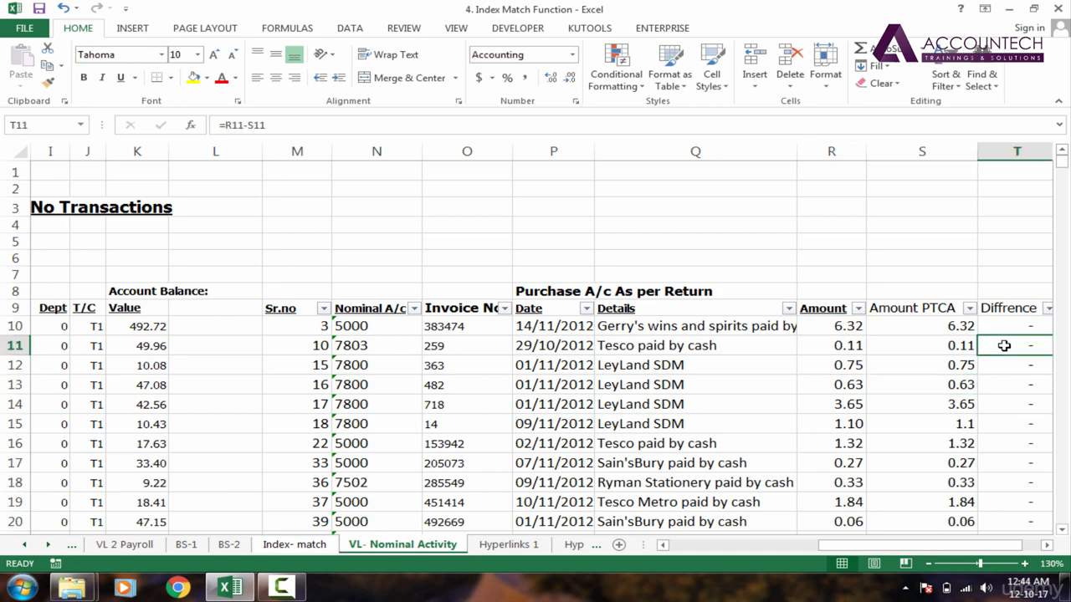
left_click(670, 306)
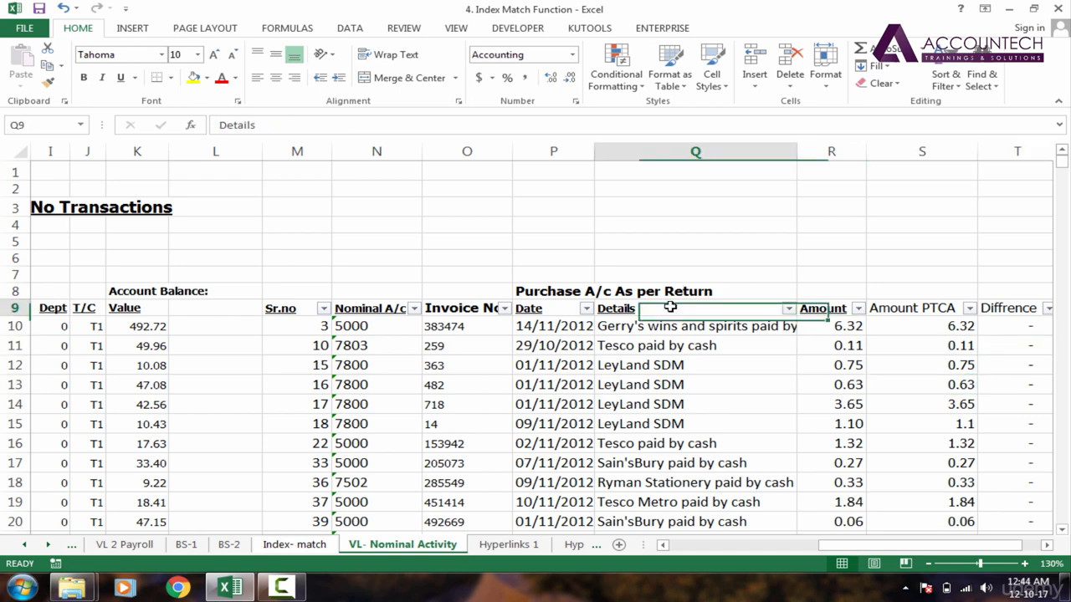